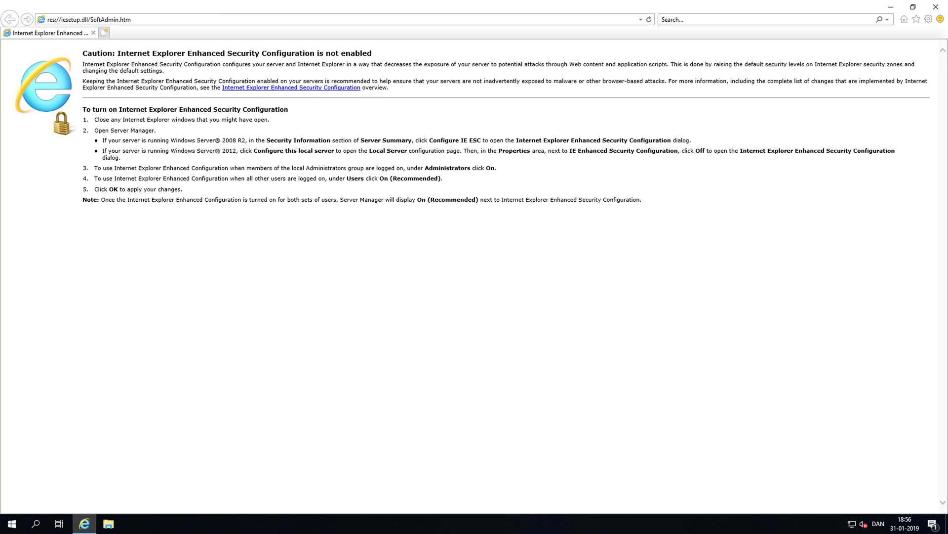
# Go to google.dk and search for "download laps".
pyautogui.click(174, 20)
pyautogui.write('google.dk/')
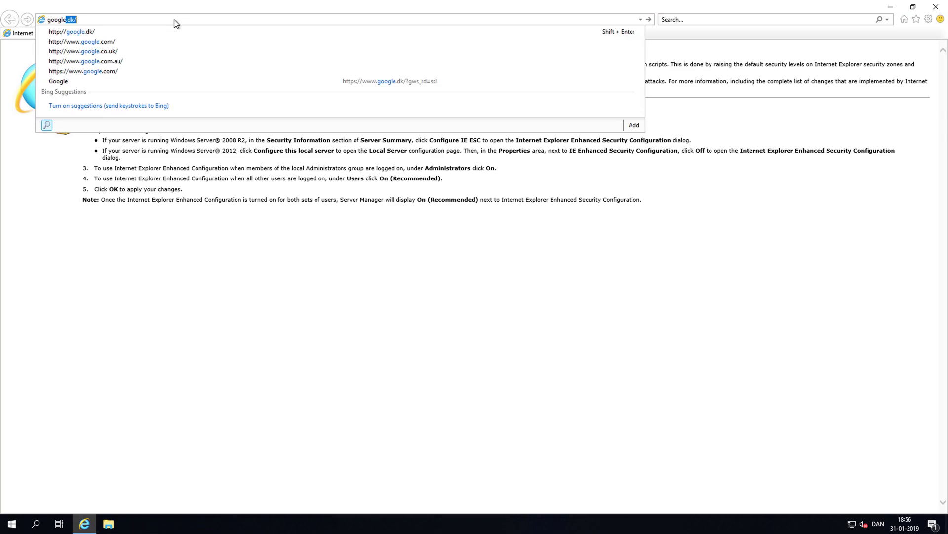
pyautogui.press('Return')
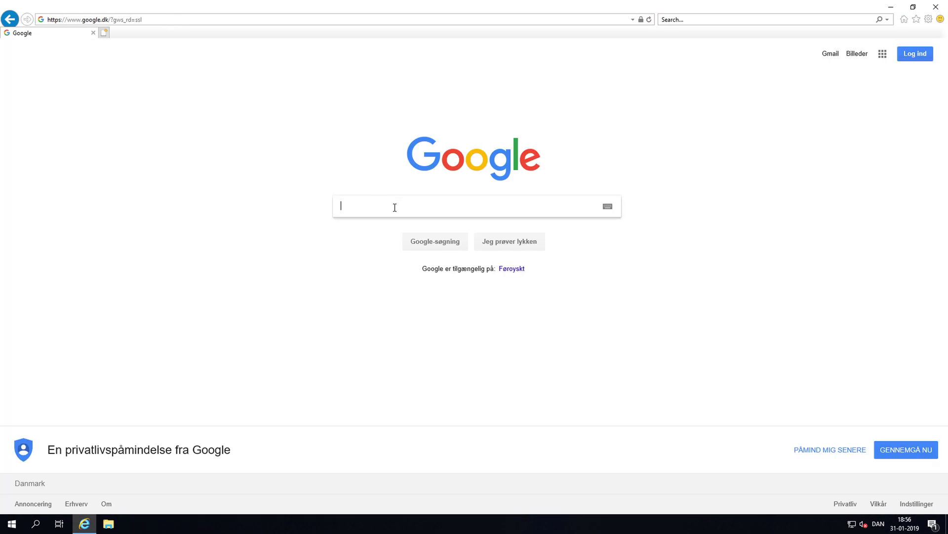
pyautogui.write('downl')
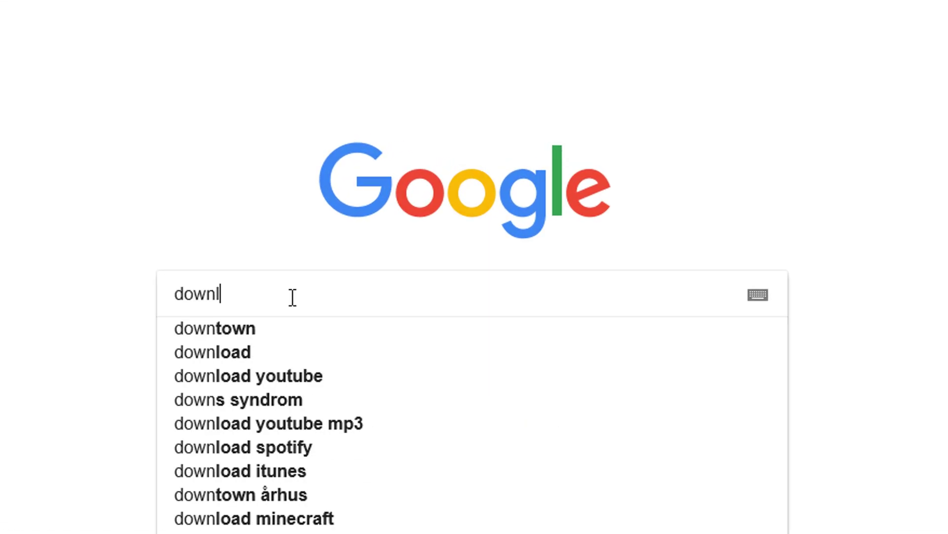
pyautogui.write('oad laps')
pyautogui.press('Return')
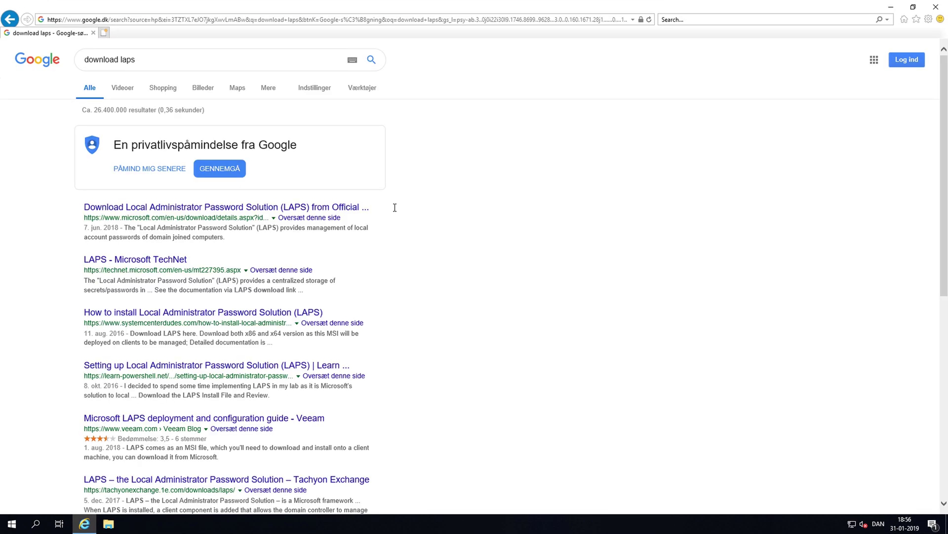
# Open Microsoft's official LAPS download page and request the LAPS.x64.msi and LAPS.x86.msi files.
pyautogui.click(208, 210)
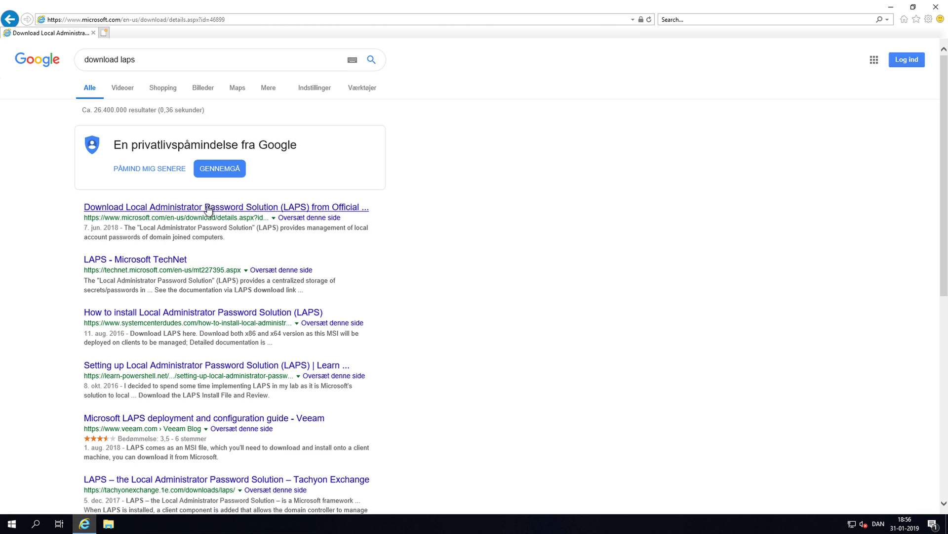
pyautogui.scroll(-4, 213, 211)
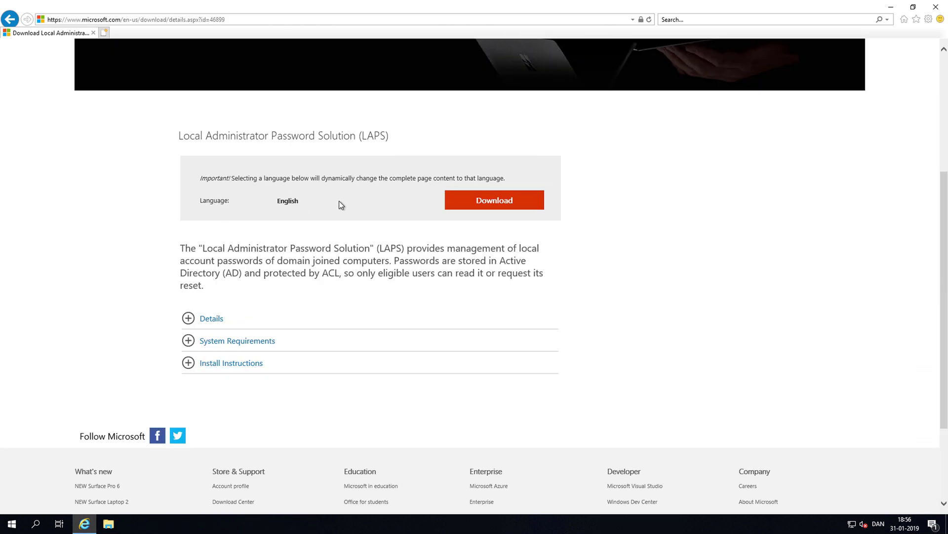
pyautogui.click(504, 208)
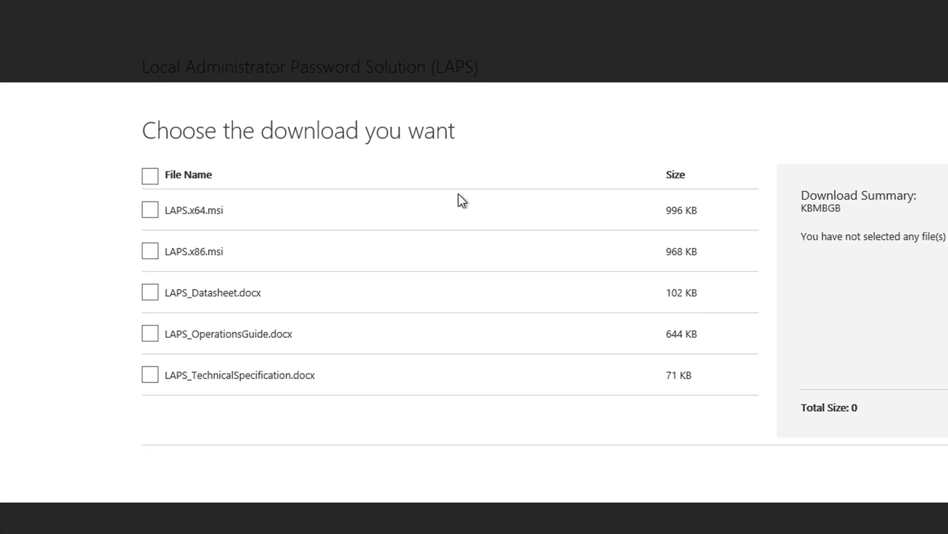
pyautogui.click(182, 221)
pyautogui.click(140, 251)
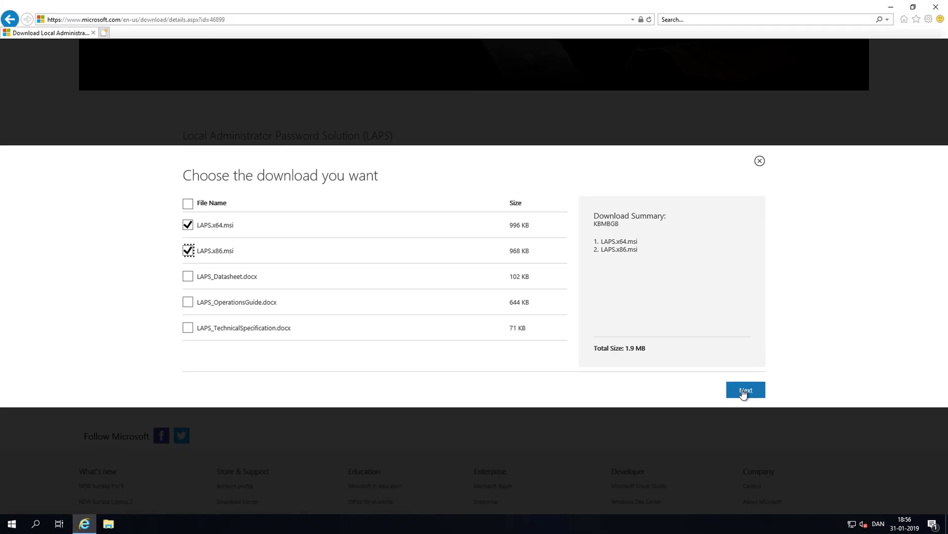
pyautogui.click(744, 390)
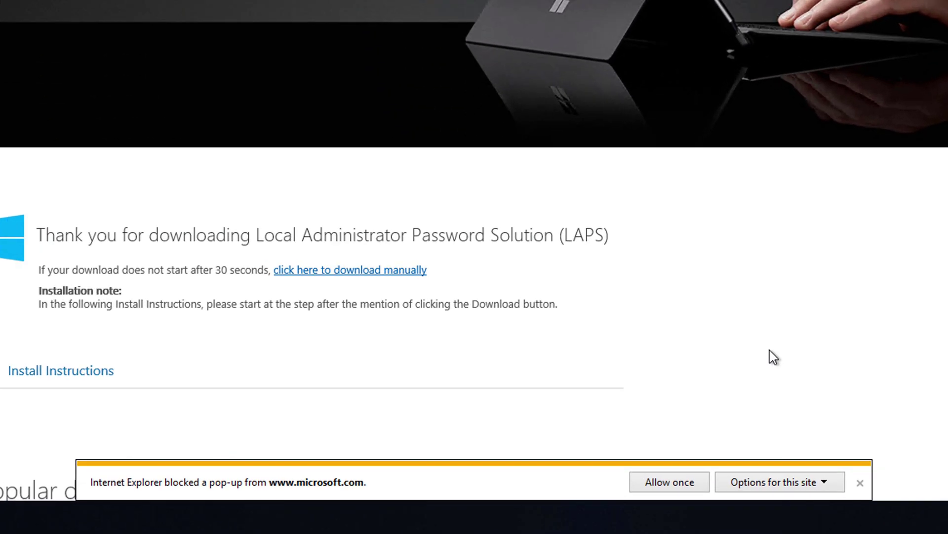
# Allow the blocked pop-up once, save both LAPS installers and open the folder containing them.
pyautogui.click(704, 472)
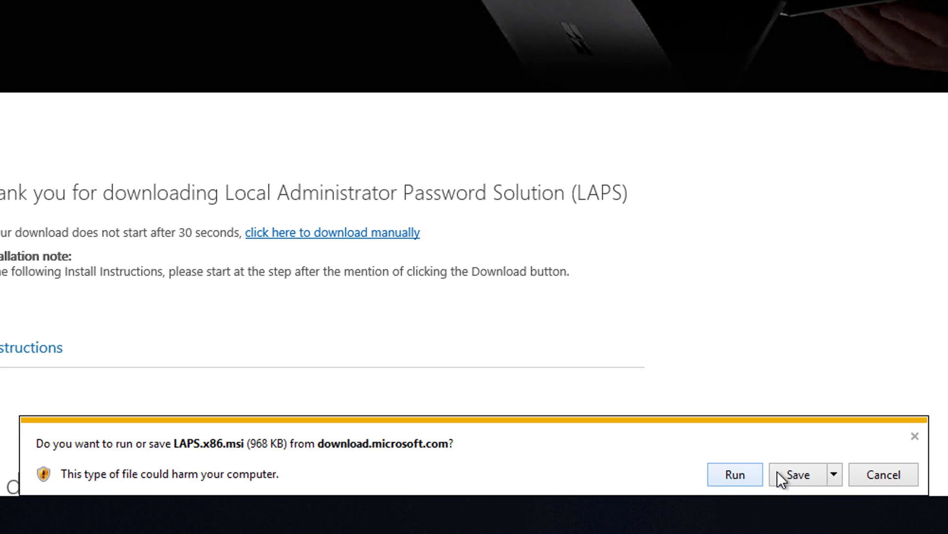
pyautogui.click(794, 474)
pyautogui.click(791, 476)
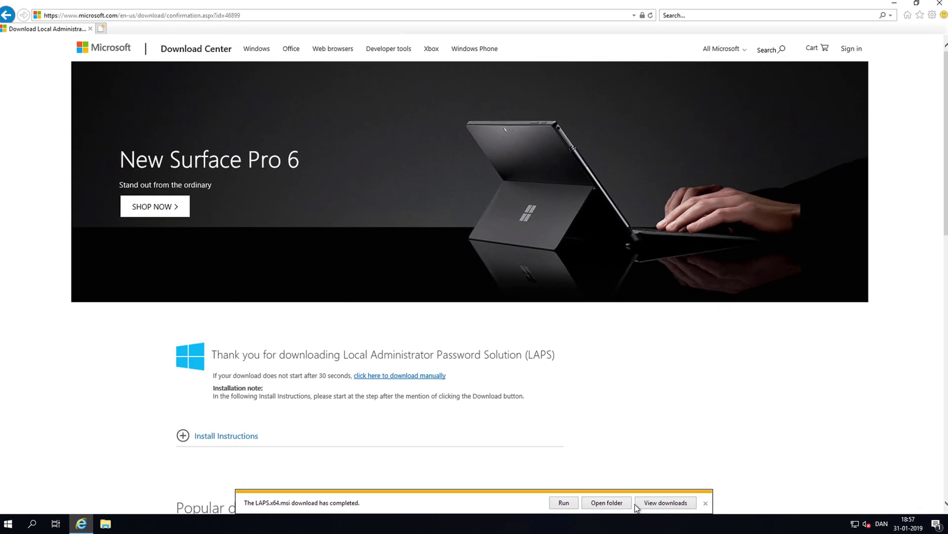
pyautogui.click(619, 503)
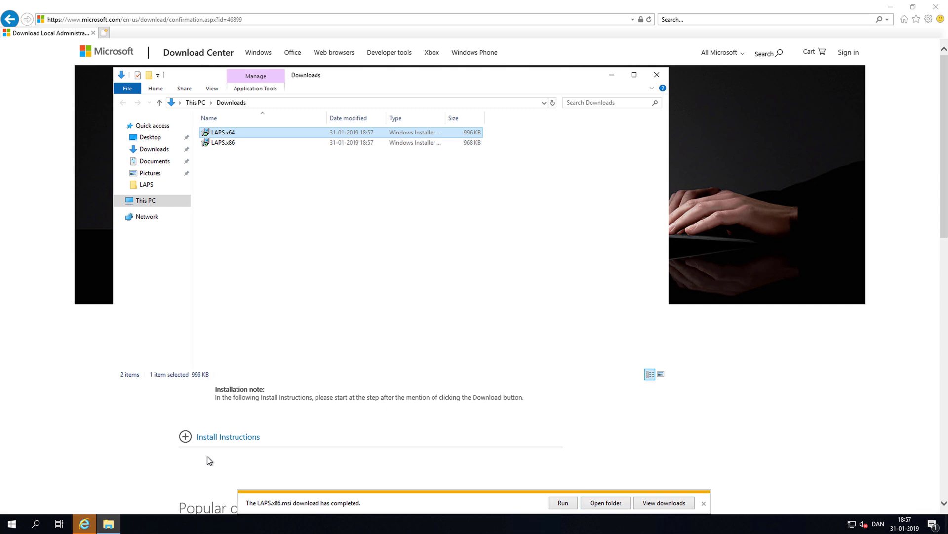
# Open a second File Explorer window, offset from the Downloads window, and browse to Local Disk (C:).
pyautogui.rightClick(109, 523)
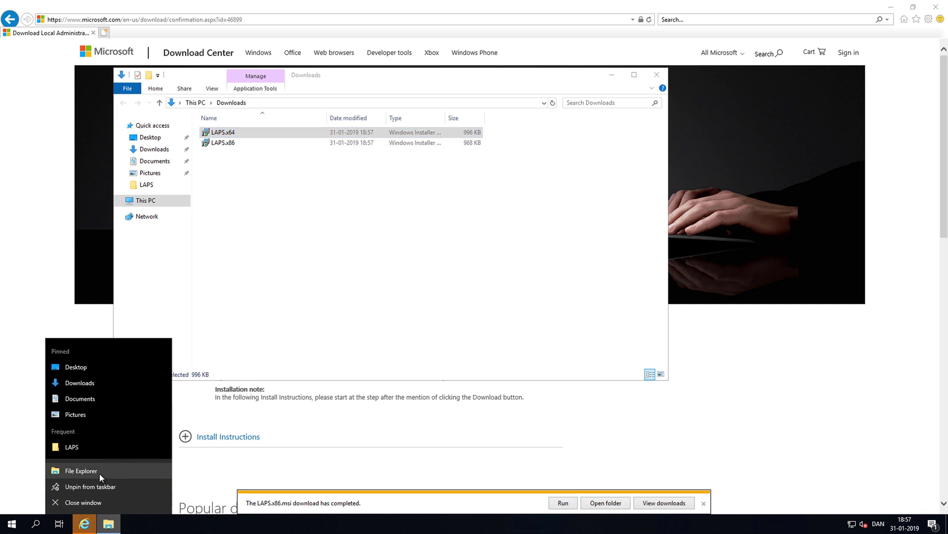
pyautogui.click(100, 474)
pyautogui.moveTo(302, 90); pyautogui.dragTo(413, 90)
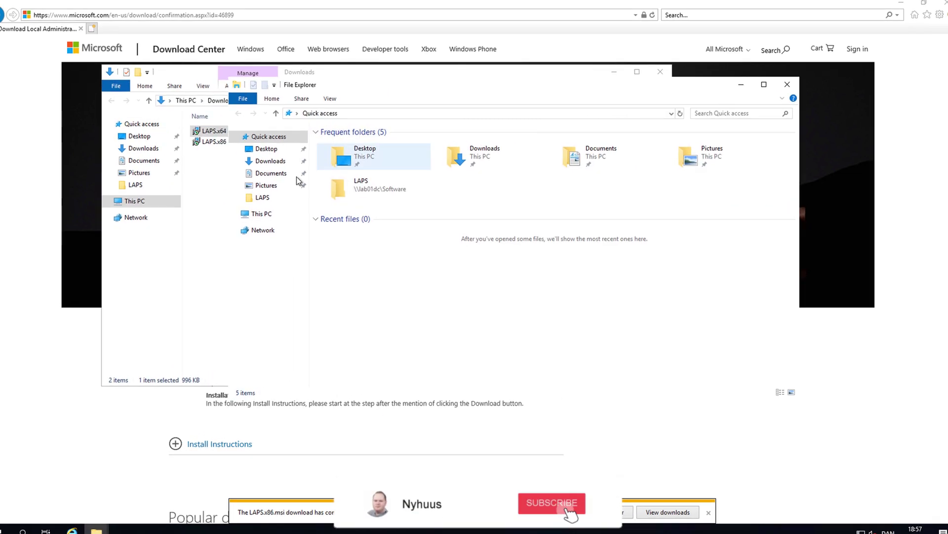
pyautogui.click(116, 239)
pyautogui.doubleClick(233, 296)
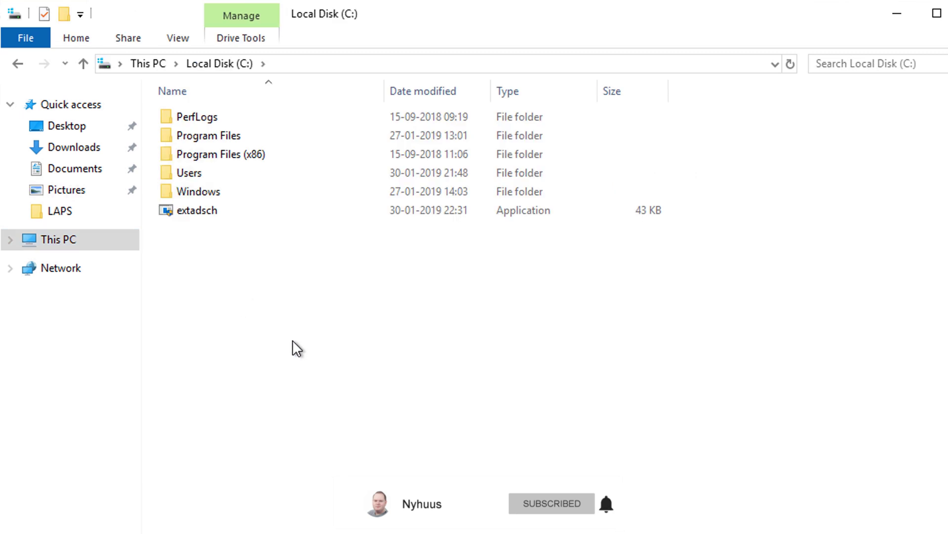
# Create a folder named Shares in the root of the C: drive and open it.
pyautogui.rightClick(231, 317)
pyautogui.moveTo(405, 505)
pyautogui.click(454, 505)
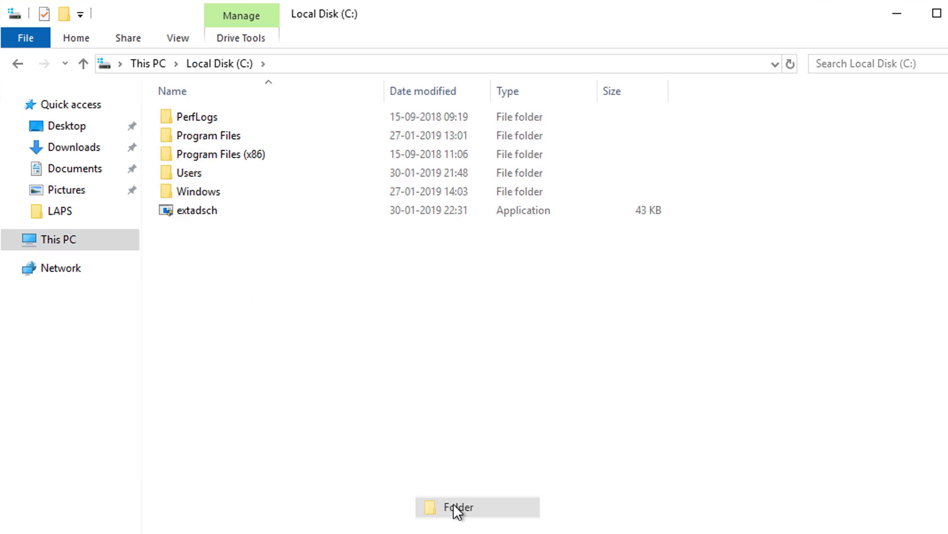
pyautogui.write('Shares')
pyautogui.press('Return')
pyautogui.press('Return')
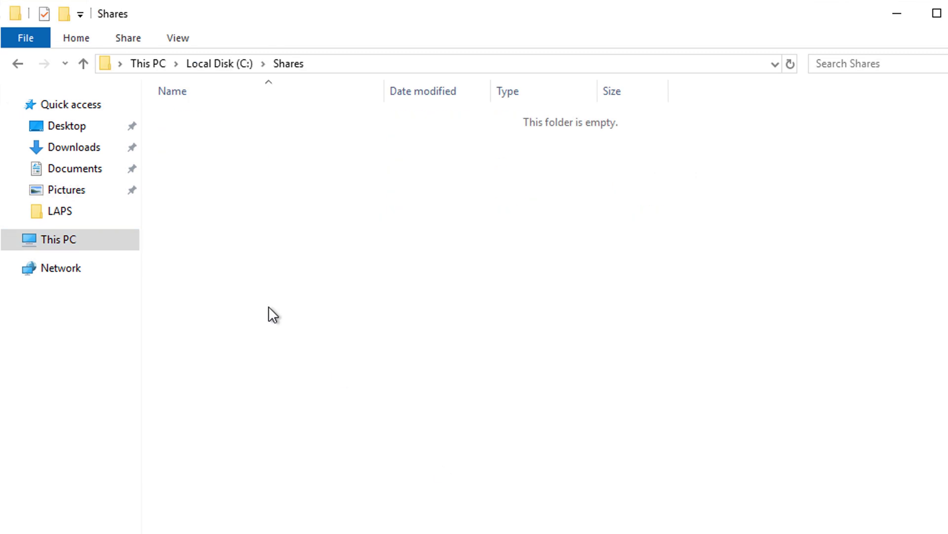
# Create a folder named Software inside Shares and open it.
pyautogui.rightClick(210, 256)
pyautogui.moveTo(371, 465)
pyautogui.click(433, 468)
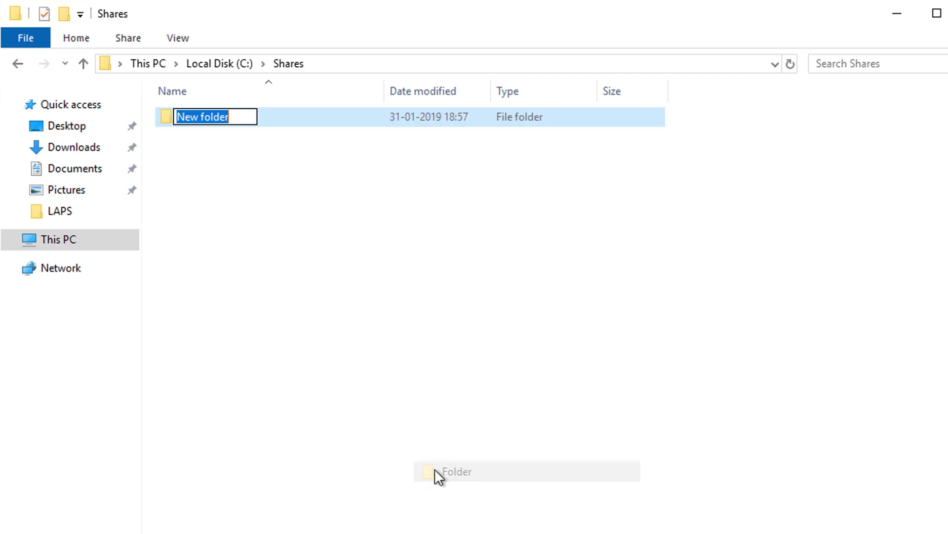
pyautogui.write('Software')
pyautogui.press('Return')
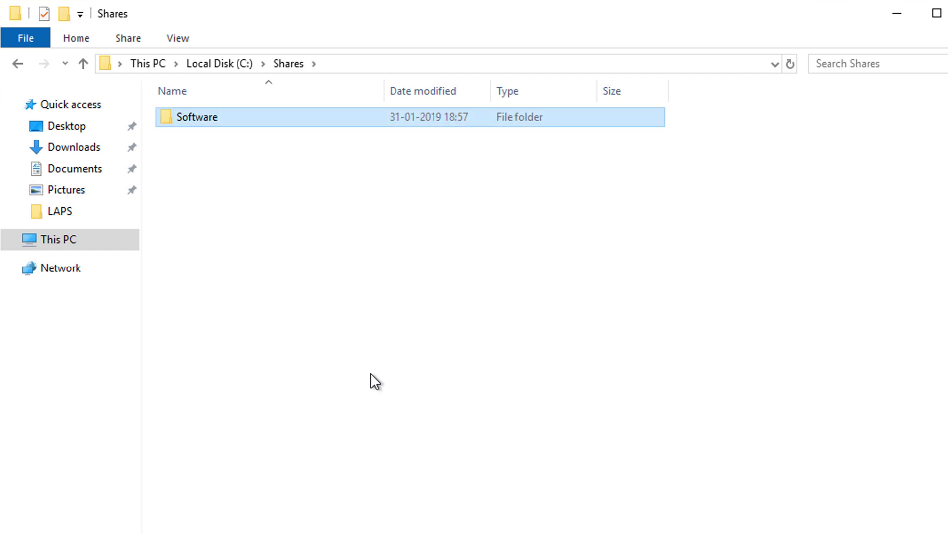
pyautogui.doubleClick(209, 123)
# Create a folder named LAPS inside Software and open it.
pyautogui.rightClick(214, 218)
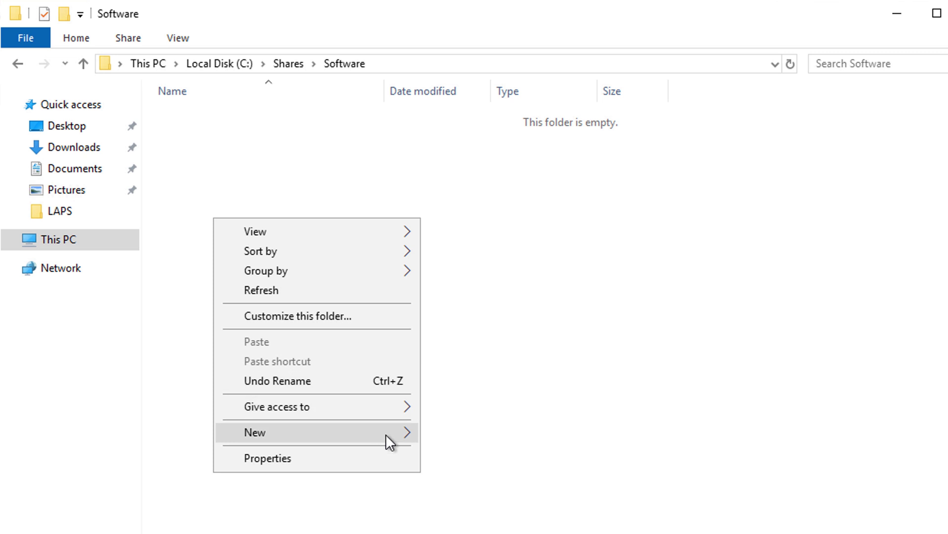
pyautogui.moveTo(387, 433)
pyautogui.click(455, 435)
pyautogui.write('LAPS')
pyautogui.press('Return')
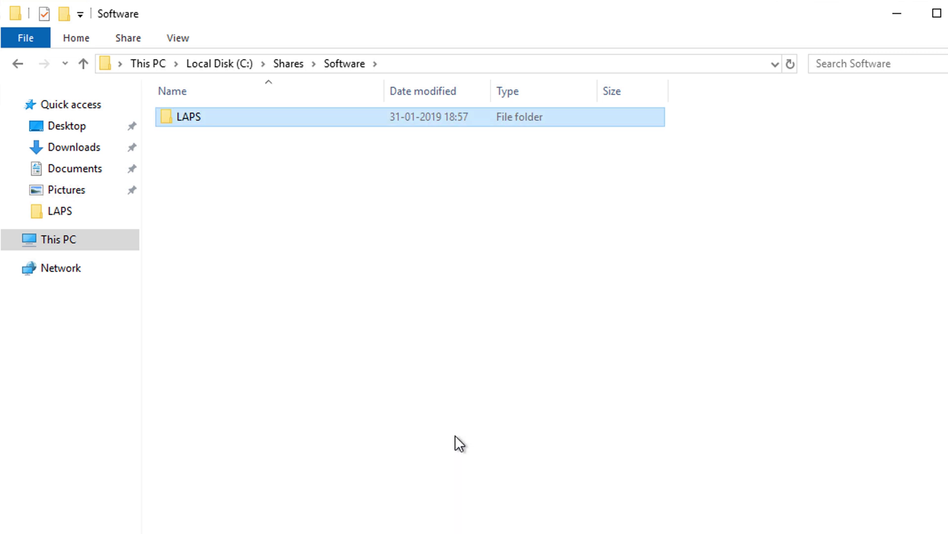
pyautogui.doubleClick(177, 117)
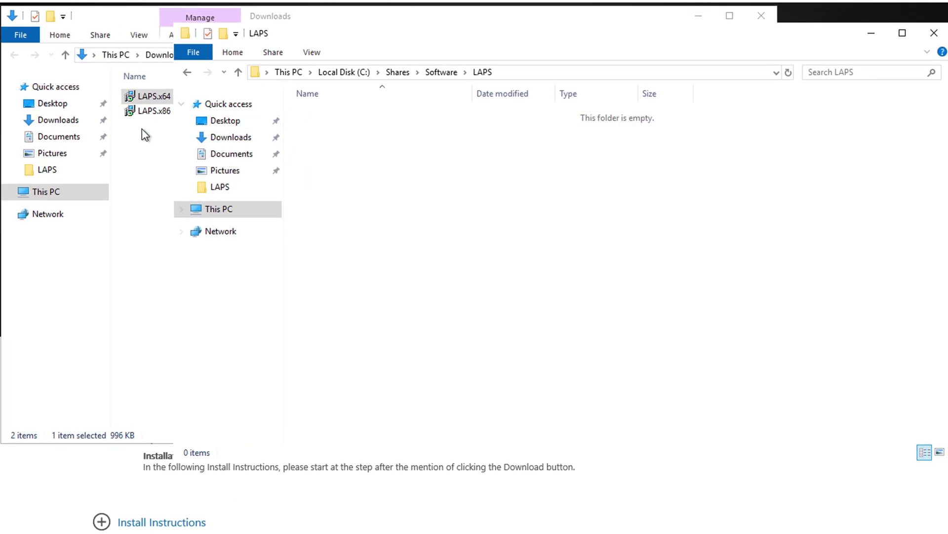
# Move both LAPS installers from Downloads into the new LAPS folder, and close the Downloads window.
pyautogui.moveTo(0, 135); pyautogui.dragTo(0, 88)
pyautogui.moveTo(140, 95); pyautogui.dragTo(812, 282)
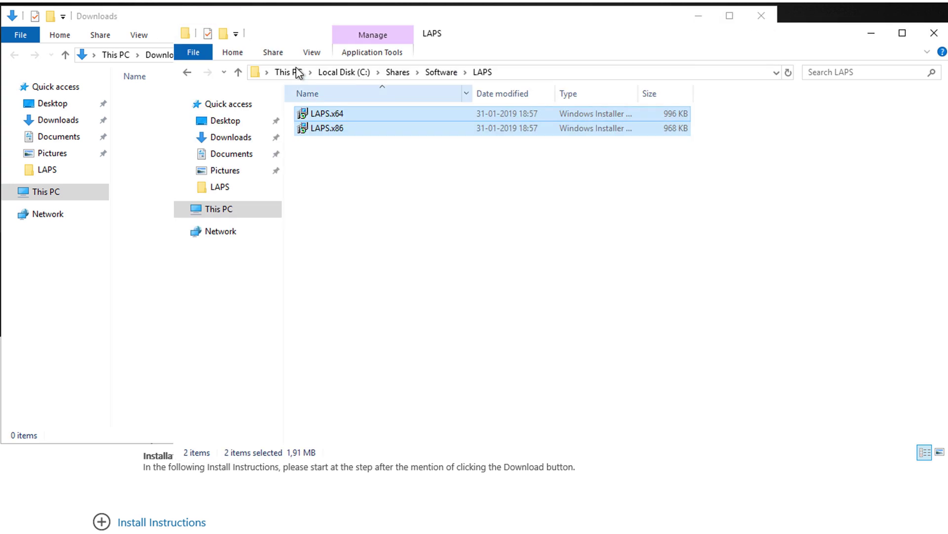
pyautogui.click(151, 126)
pyautogui.click(761, 16)
pyautogui.click(437, 104)
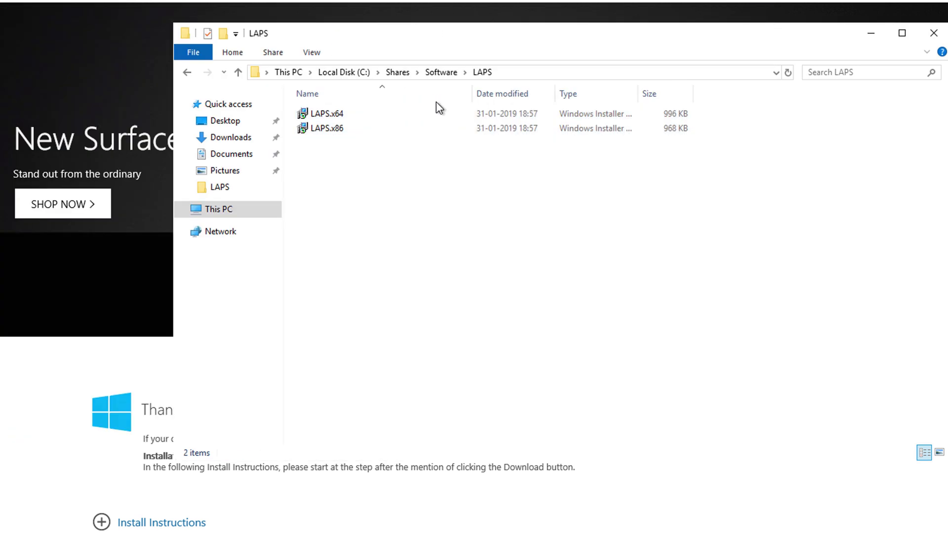
# Return to the Software folder and enable sharing for it in the Advanced Sharing properties.
pyautogui.hotkey('alt', 'Left')
pyautogui.rightClick(377, 199)
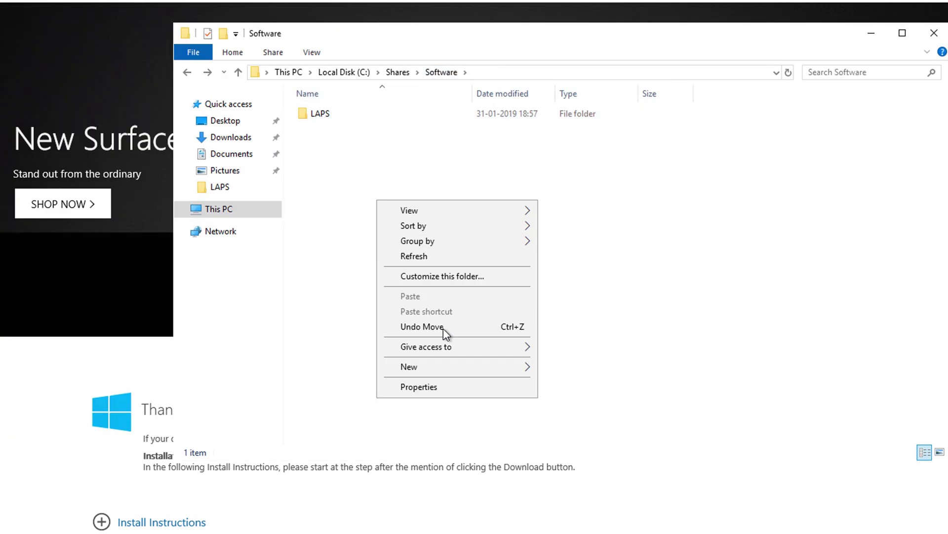
pyautogui.click(445, 387)
pyautogui.moveTo(304, 109); pyautogui.dragTo(426, 155)
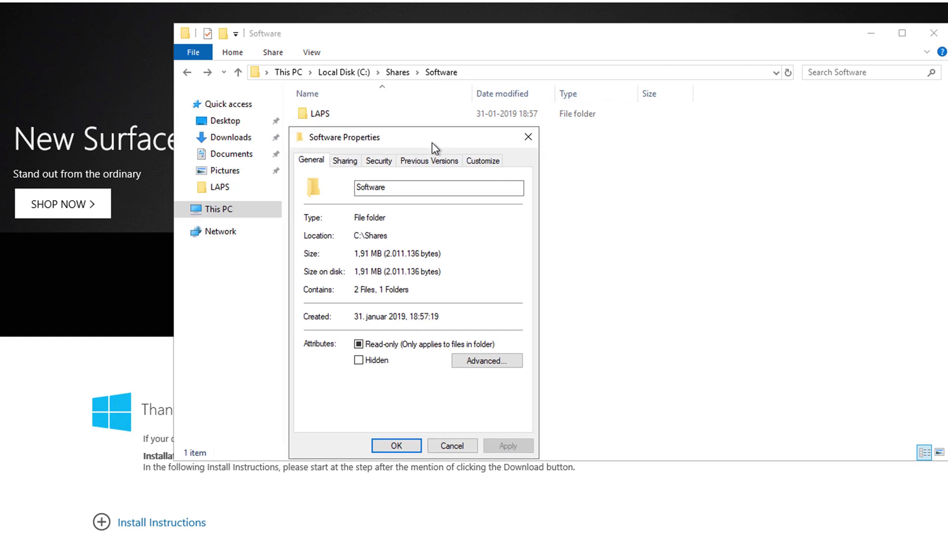
pyautogui.click(334, 134)
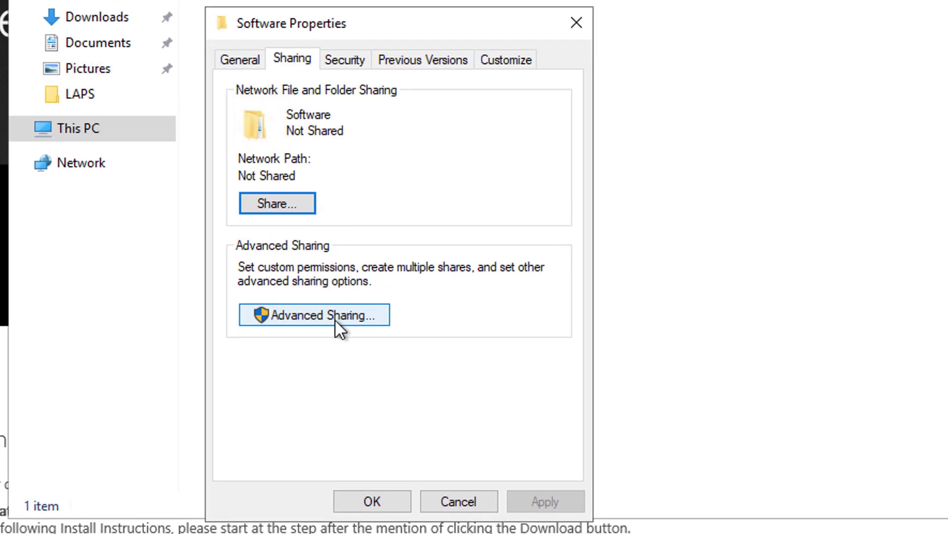
pyautogui.click(336, 321)
pyautogui.click(259, 94)
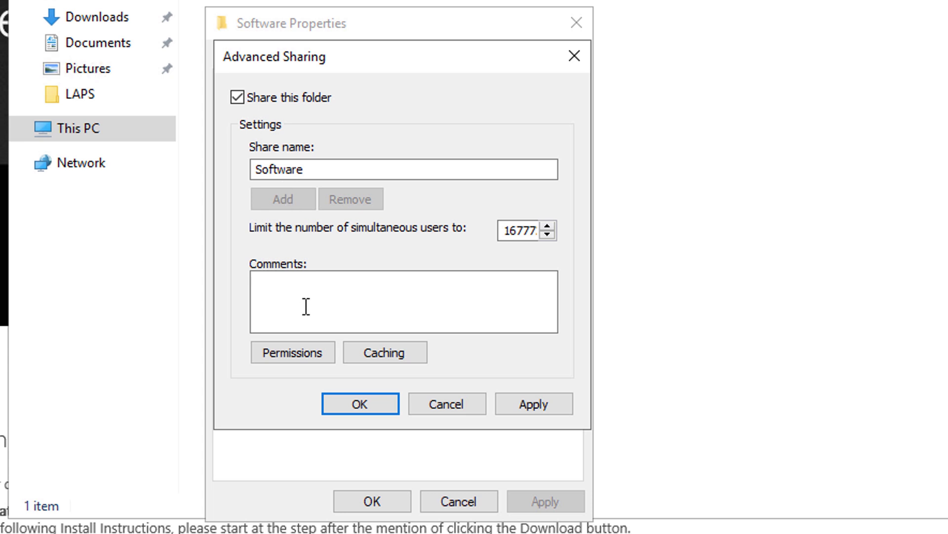
# Allow Everyone the Change permission on the Software share and confirm the sharing settings.
pyautogui.click(297, 354)
pyautogui.click(487, 353)
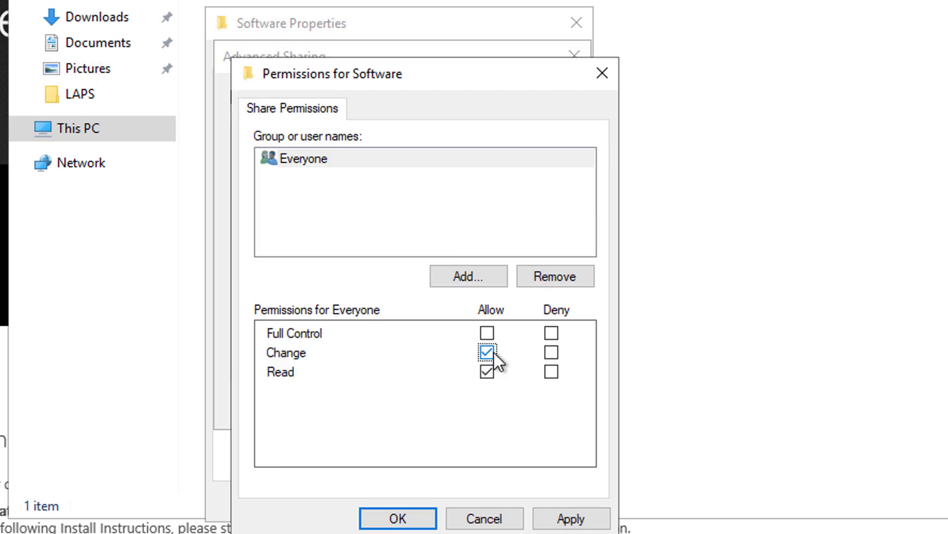
pyautogui.click(571, 515)
pyautogui.click(405, 517)
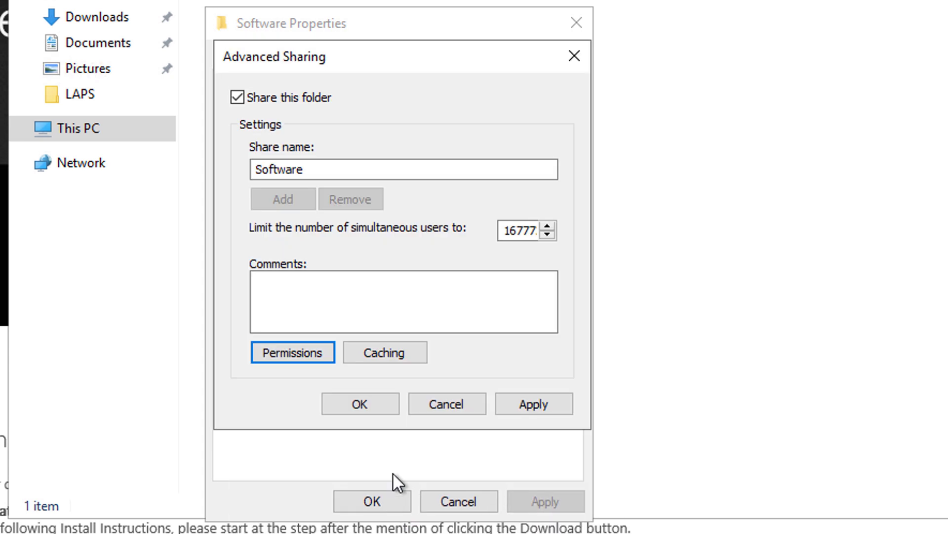
pyautogui.click(363, 407)
# Add the Domain Computers group to the Software folder's security permissions with its default access rights and apply.
pyautogui.click(331, 57)
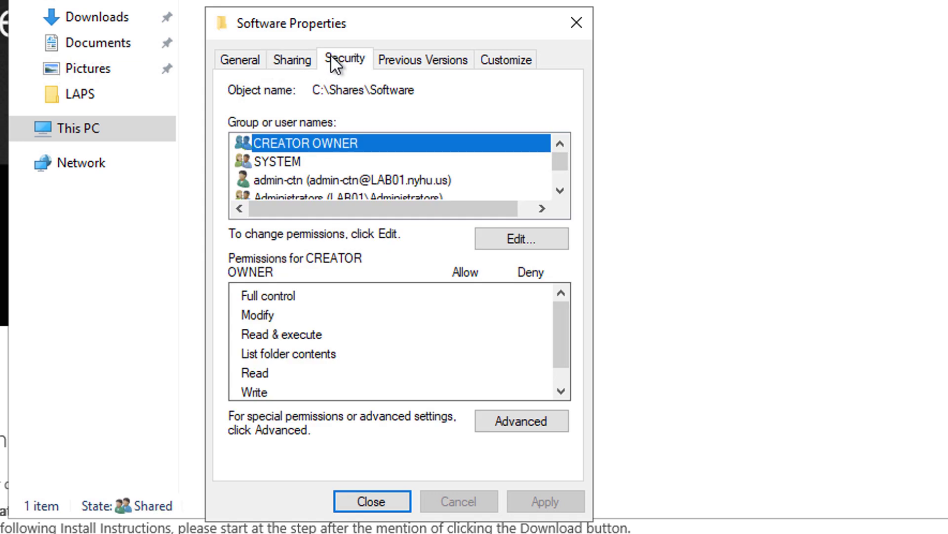
pyautogui.click(516, 228)
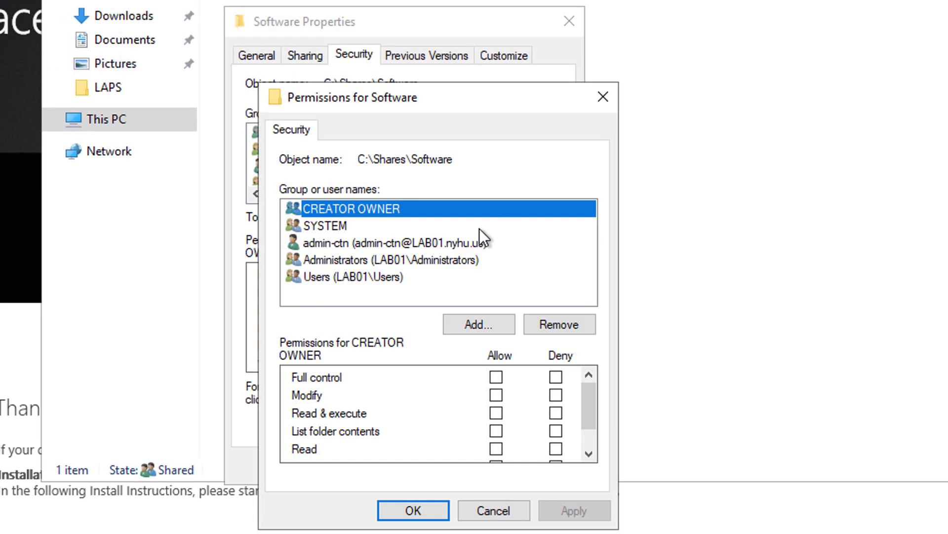
pyautogui.click(534, 322)
pyautogui.write('Domain com')
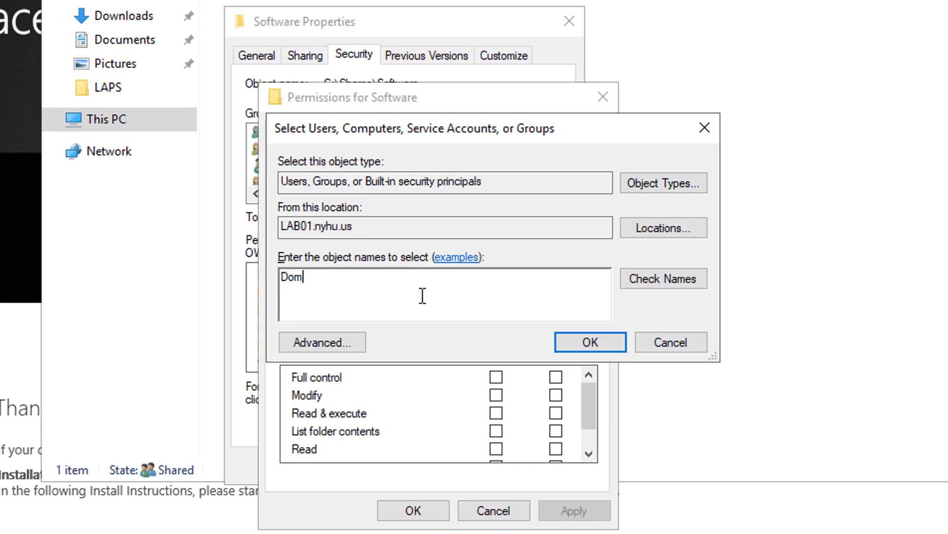
pyautogui.click(633, 283)
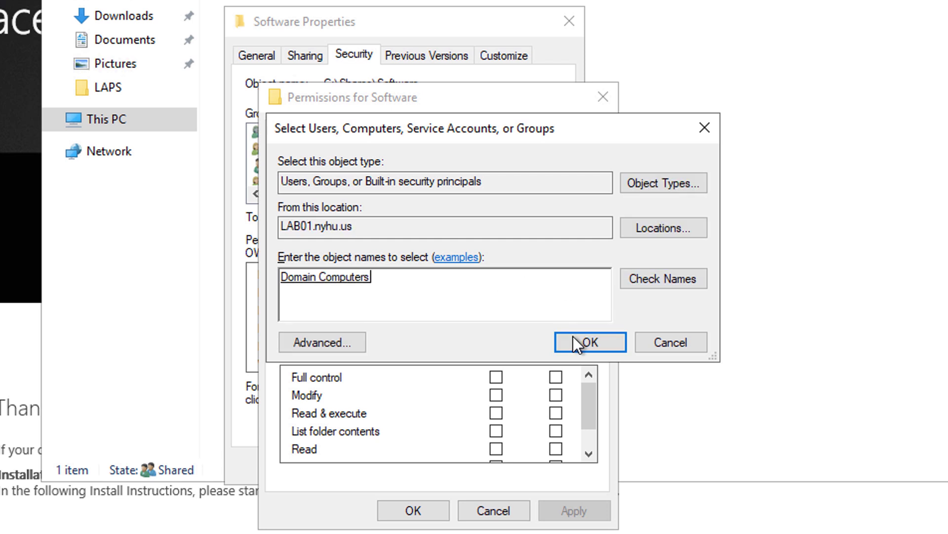
pyautogui.click(573, 340)
pyautogui.click(568, 509)
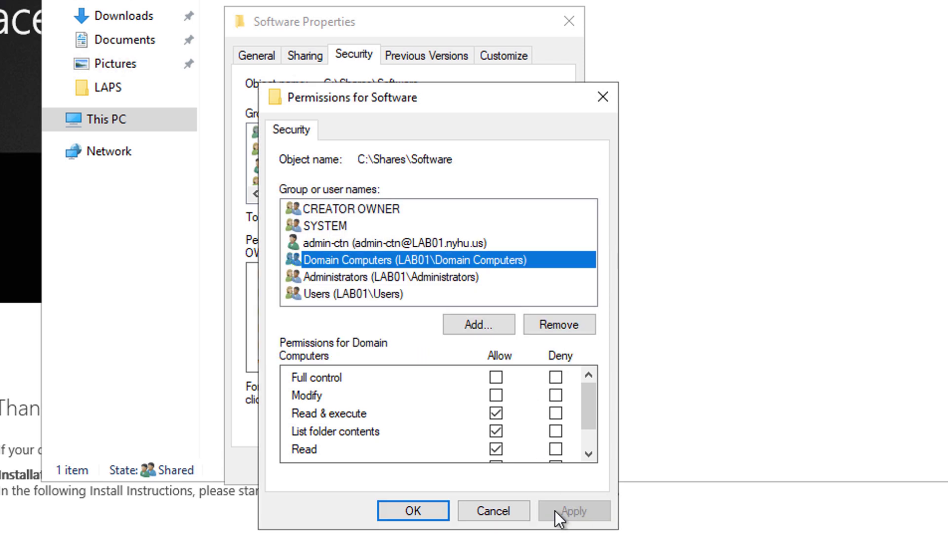
# Confirm the Software folder's permissions and close its properties, and open the Group Policy Management console by running gpmc.msc.
pyautogui.click(428, 509)
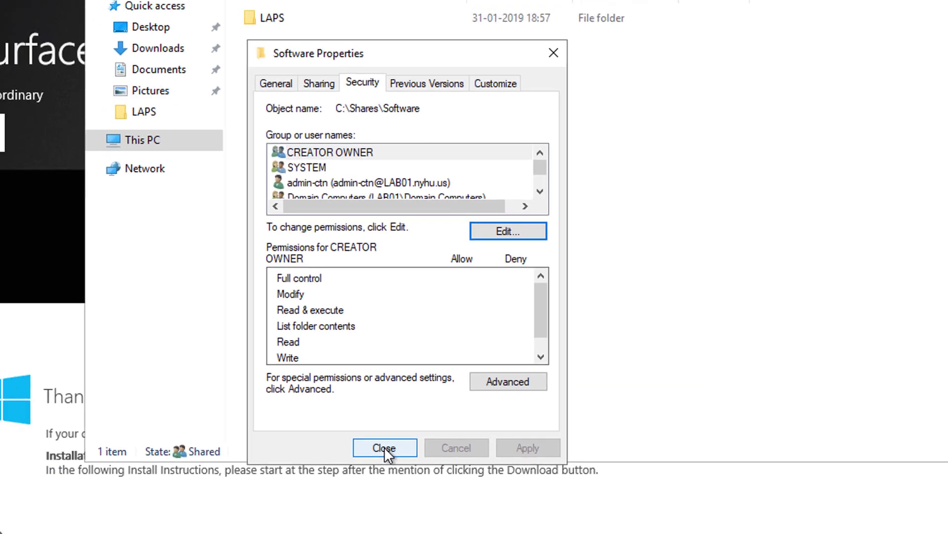
pyautogui.click(378, 465)
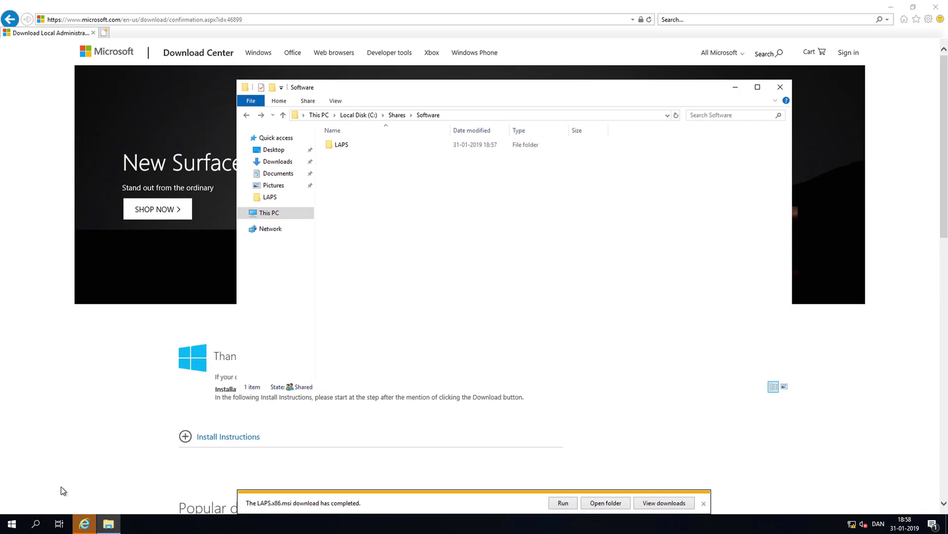
pyautogui.click(15, 523)
pyautogui.write('gpmc.msc')
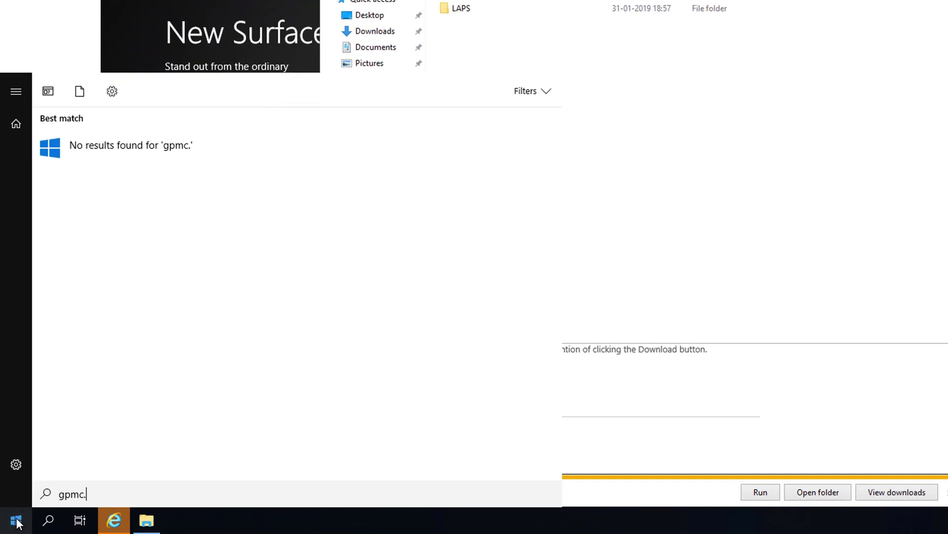
pyautogui.press('Return')
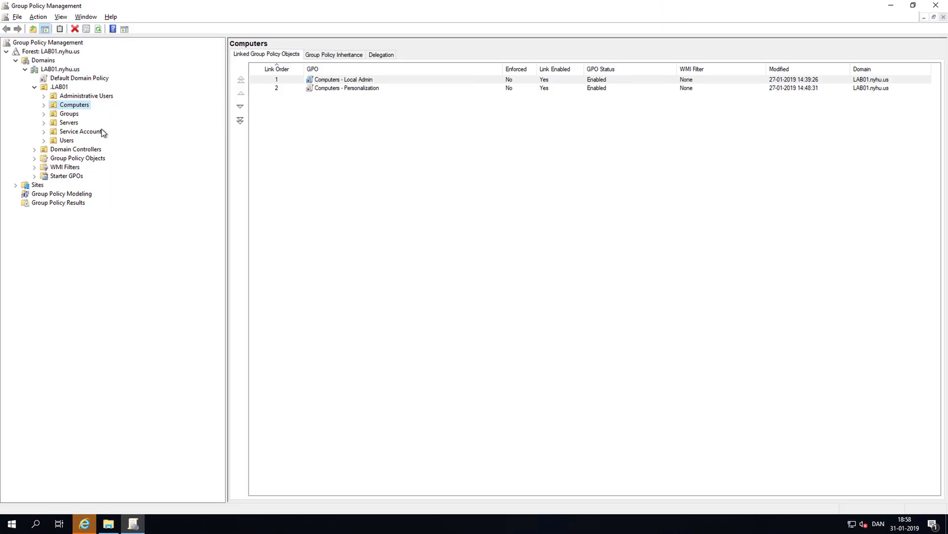
# Create a GPO named "Software Deploy - LAPS" and link it to the Computers OU under .LAB01.
pyautogui.rightClick(83, 105)
pyautogui.click(97, 110)
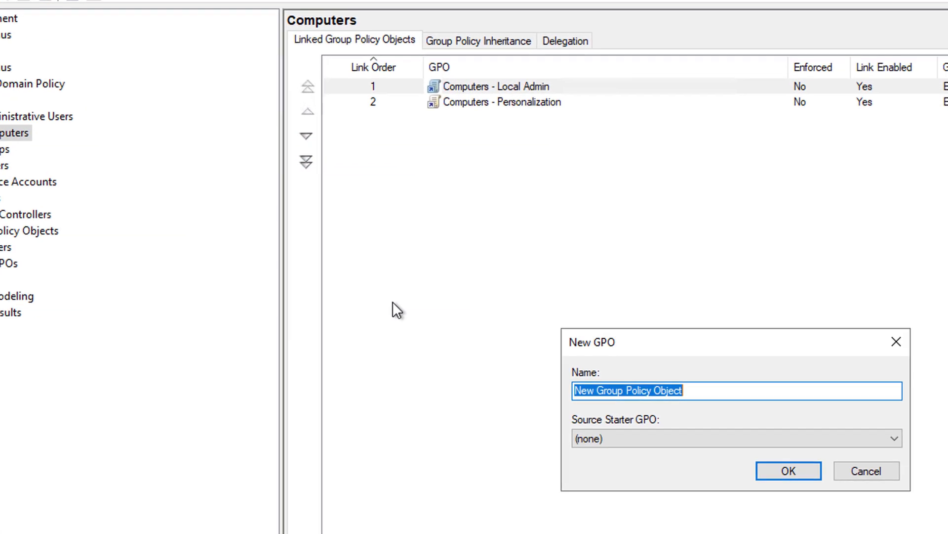
pyautogui.write('Software Deploy')
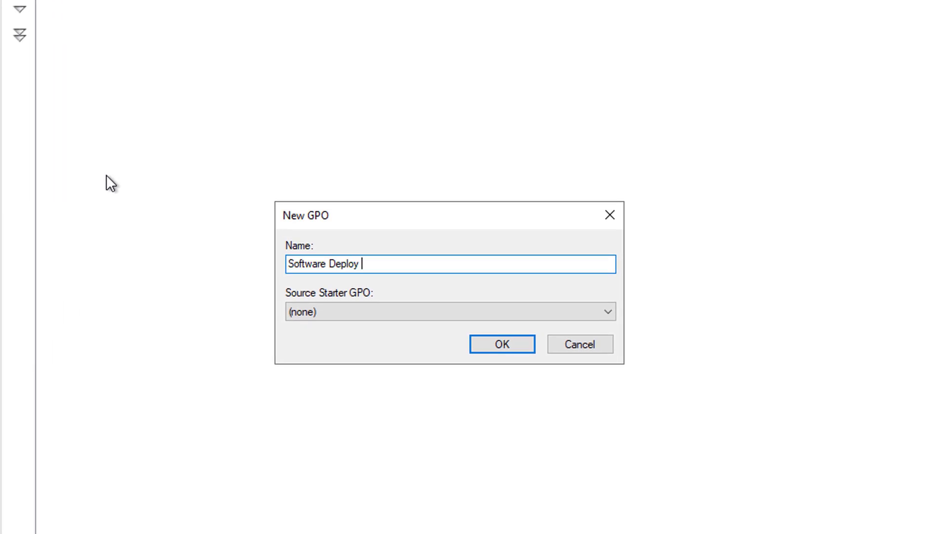
pyautogui.write(' - LAPS')
pyautogui.click(504, 344)
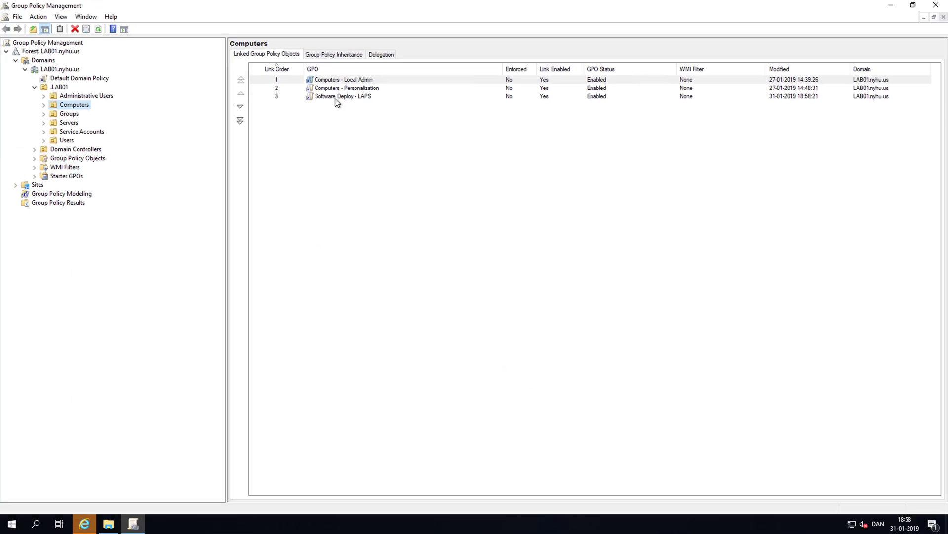
# Open the Software Deploy - LAPS GPO for editing and go to Software installation under the Computer Configuration policies' Software Settings.
pyautogui.rightClick(335, 99)
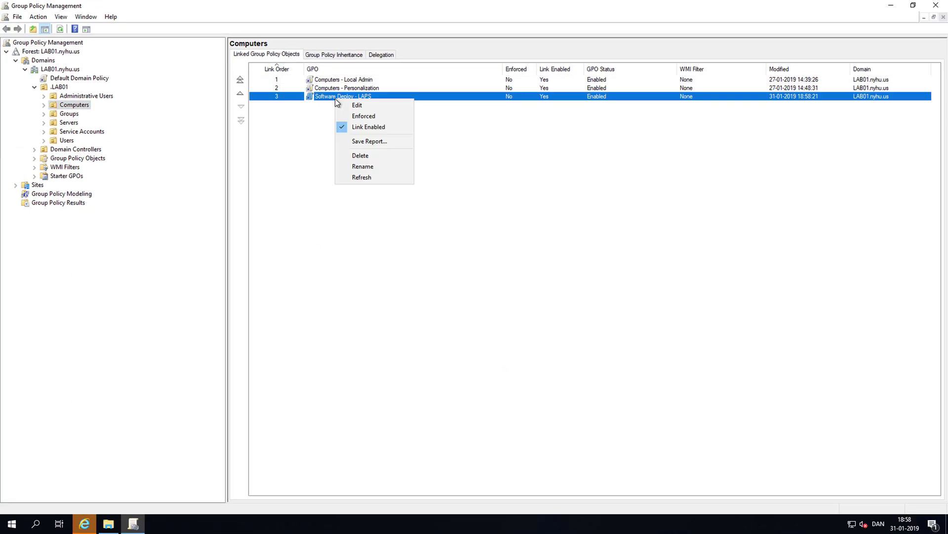
pyautogui.click(349, 105)
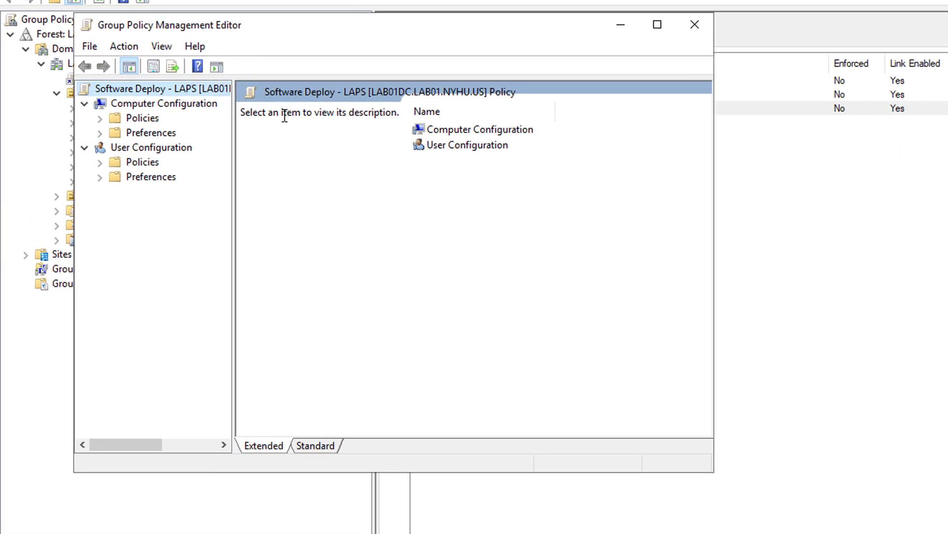
pyautogui.click(62, 103)
pyautogui.click(72, 112)
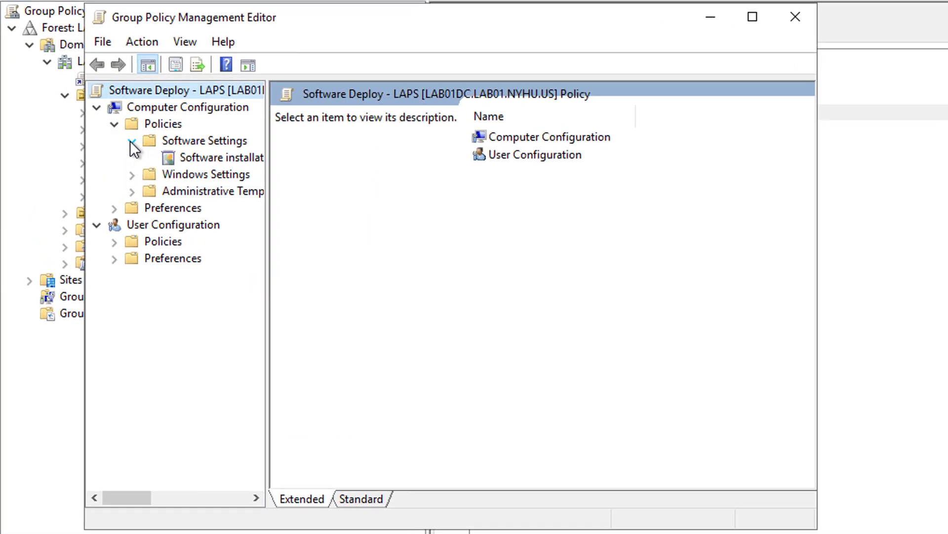
pyautogui.click(183, 158)
# Add a new software package from the LAPS.x64 installer on the network share, using the Advanced deployment method.
pyautogui.rightClick(452, 200)
pyautogui.moveTo(494, 212)
pyautogui.click(635, 221)
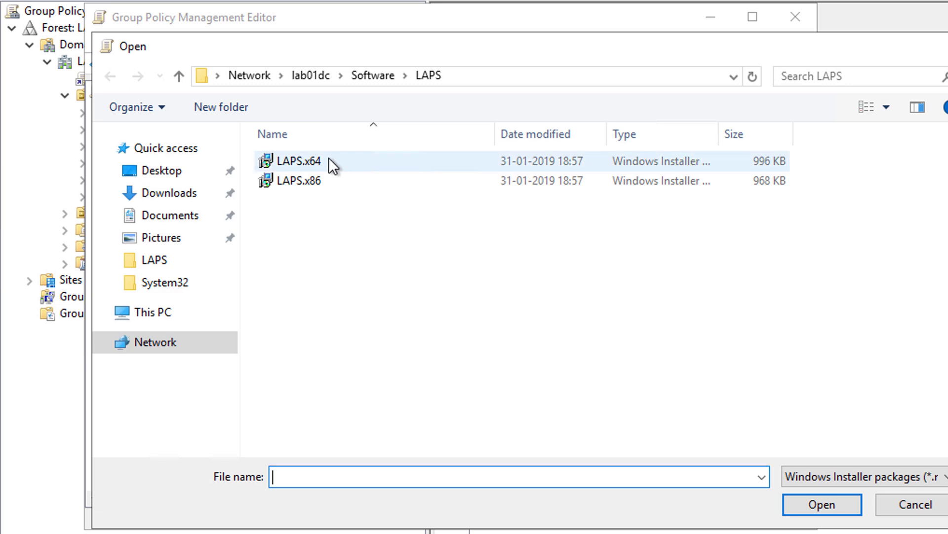
pyautogui.doubleClick(328, 158)
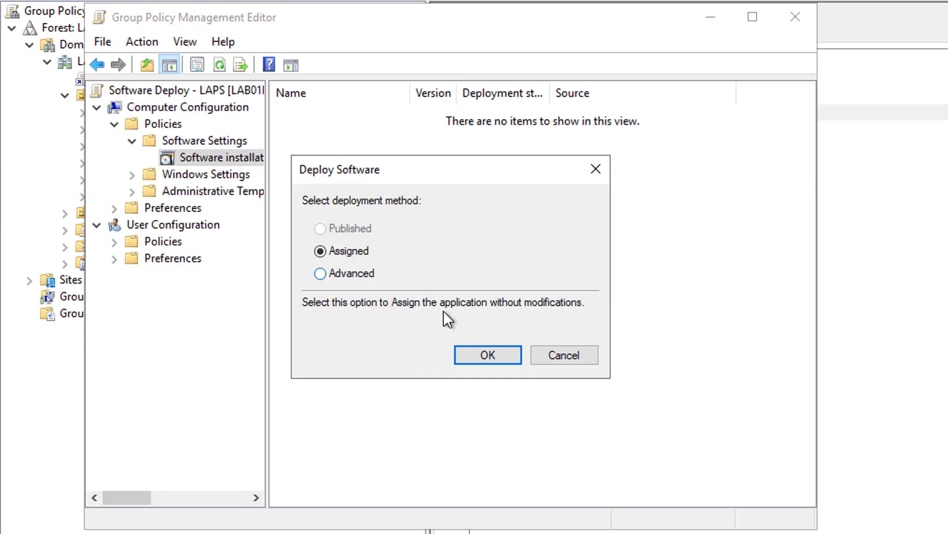
pyautogui.click(352, 275)
pyautogui.click(475, 348)
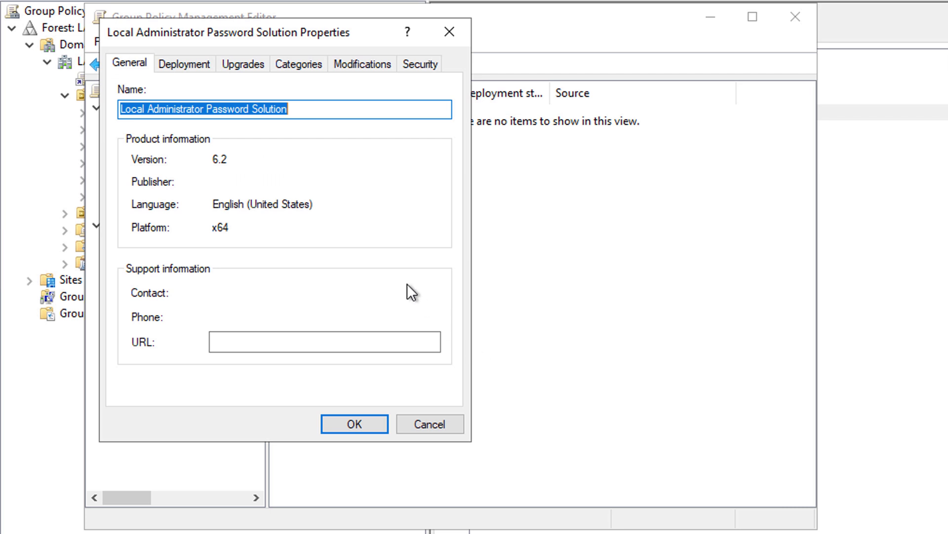
# Name the package "Local Administrator Password Solution x64", set it to uninstall when it falls out of the scope of management, and confirm.
pyautogui.click(338, 113)
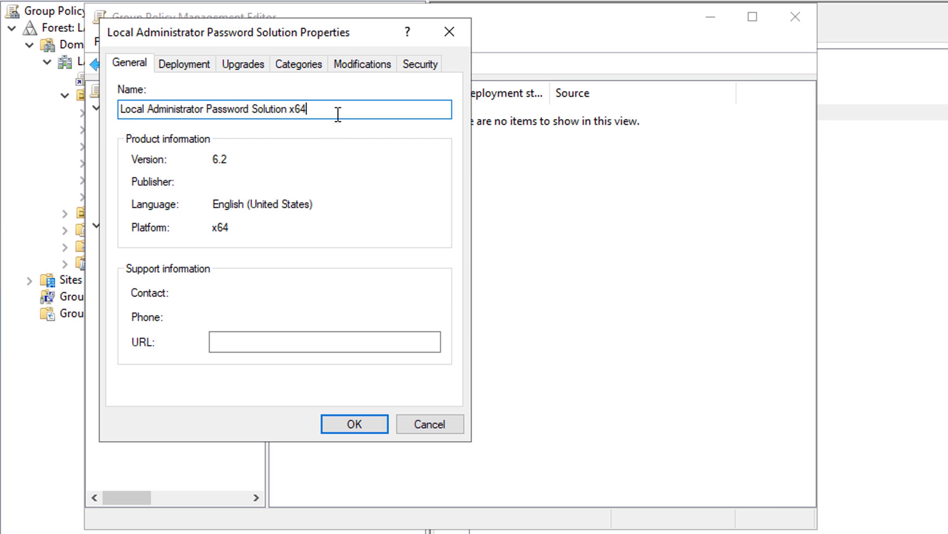
pyautogui.click(186, 62)
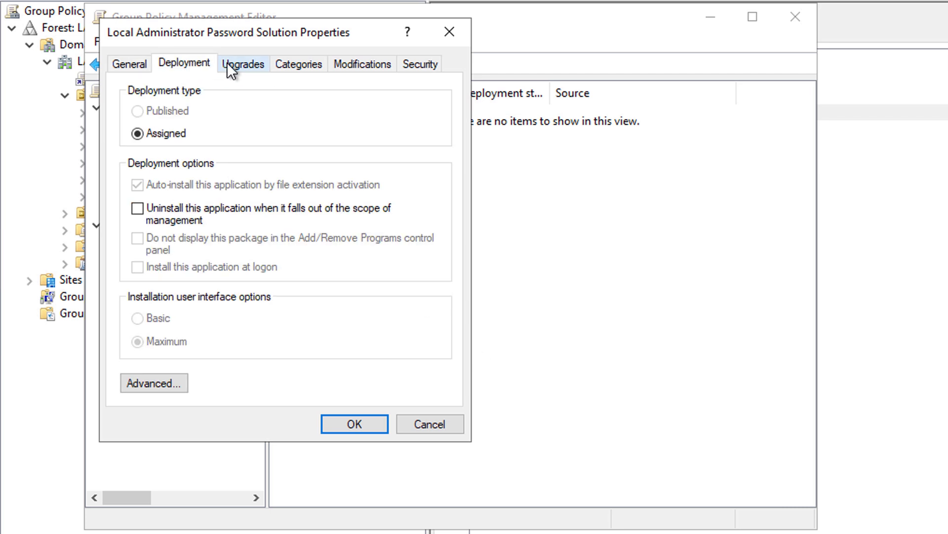
pyautogui.click(168, 214)
pyautogui.click(257, 64)
pyautogui.click(295, 63)
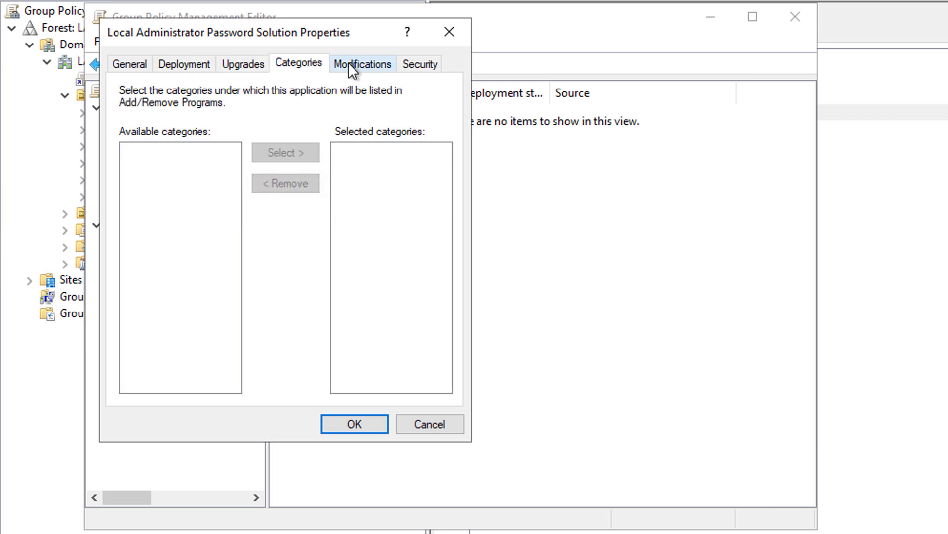
pyautogui.click(385, 63)
pyautogui.click(414, 63)
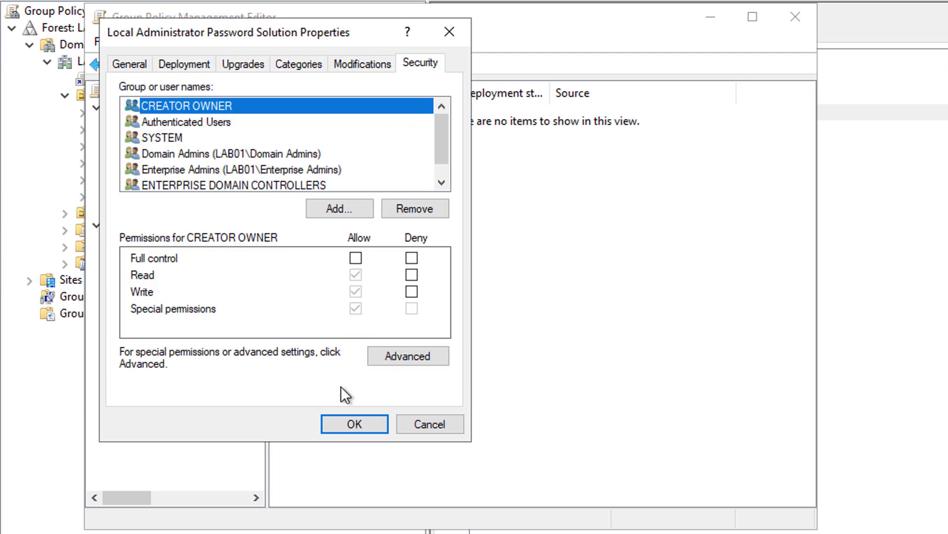
pyautogui.click(339, 423)
# Add a second software package from the LAPS.x86 installer on the network share, using the Advanced deployment method.
pyautogui.rightClick(345, 225)
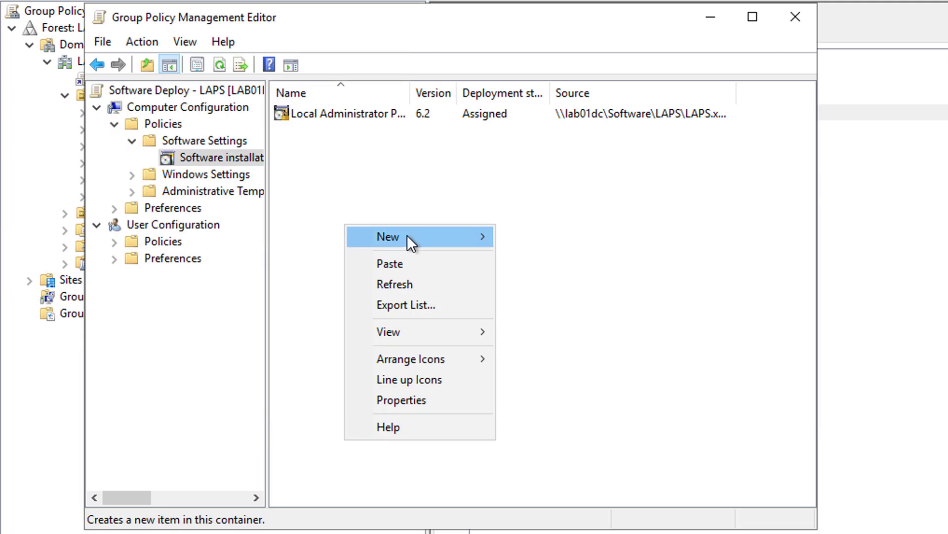
pyautogui.moveTo(408, 237)
pyautogui.click(500, 234)
pyautogui.doubleClick(320, 181)
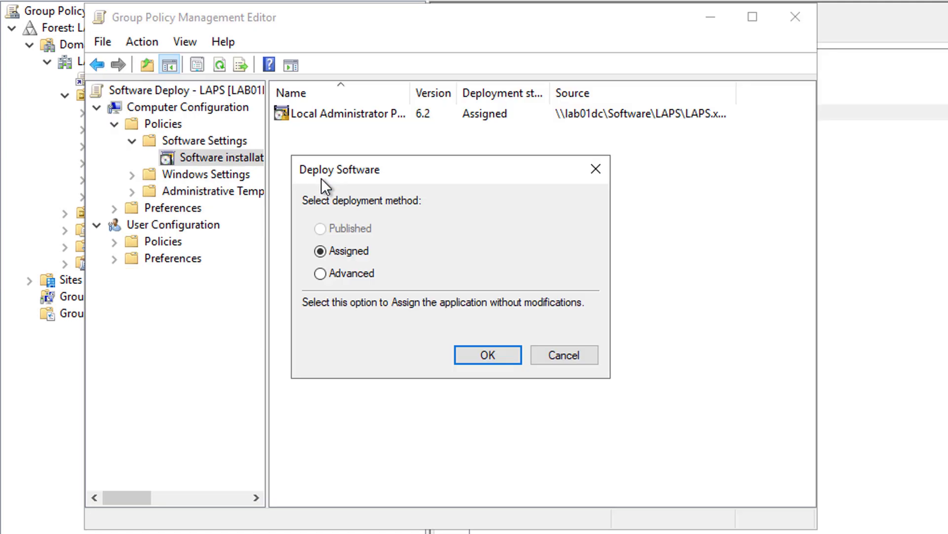
pyautogui.click(320, 274)
pyautogui.click(484, 354)
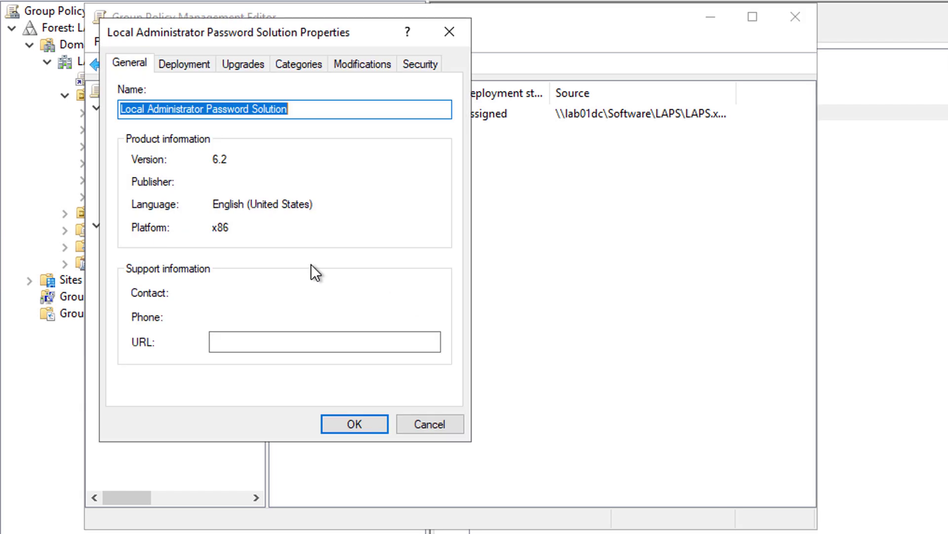
# Name the package "Local Administrator Password Solution x86", set it to uninstall when out of management scope, and accept its advanced deployment options.
pyautogui.click(337, 117)
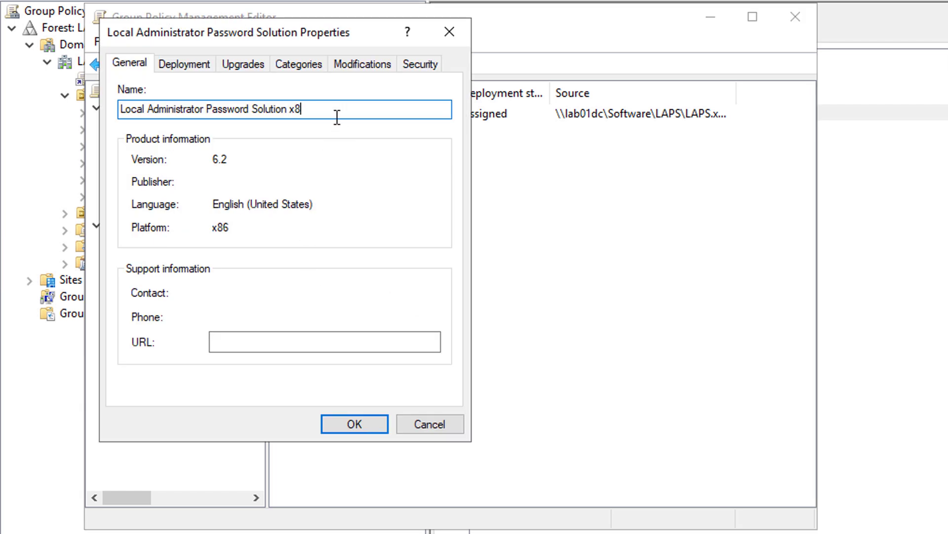
pyautogui.click(189, 62)
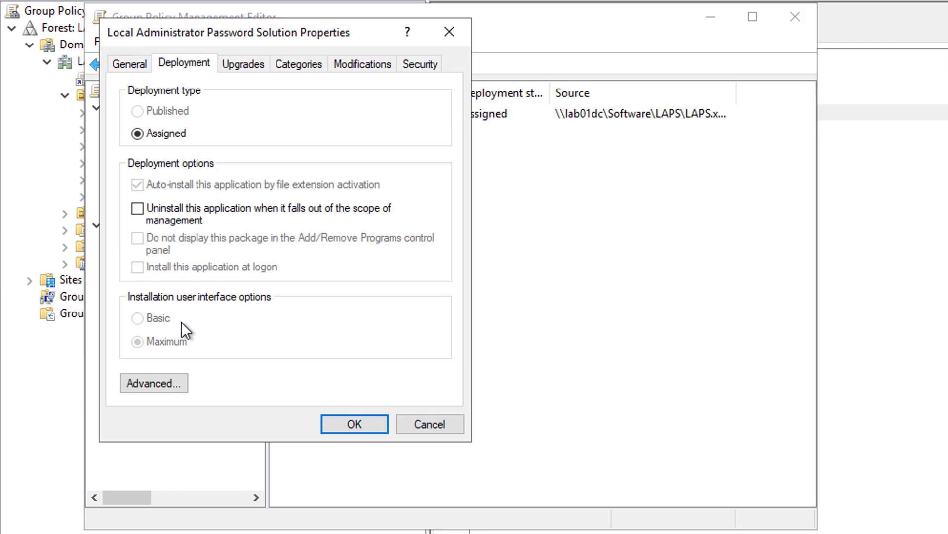
pyautogui.click(163, 381)
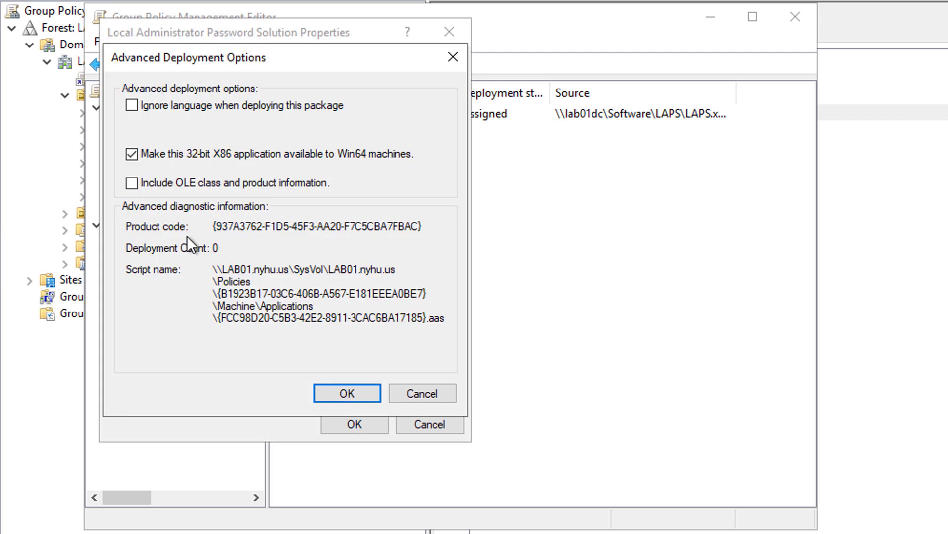
pyautogui.click(327, 390)
# Go through the x86 package's remaining properties and confirm them, and fit the Name column to the full package names.
pyautogui.click(252, 67)
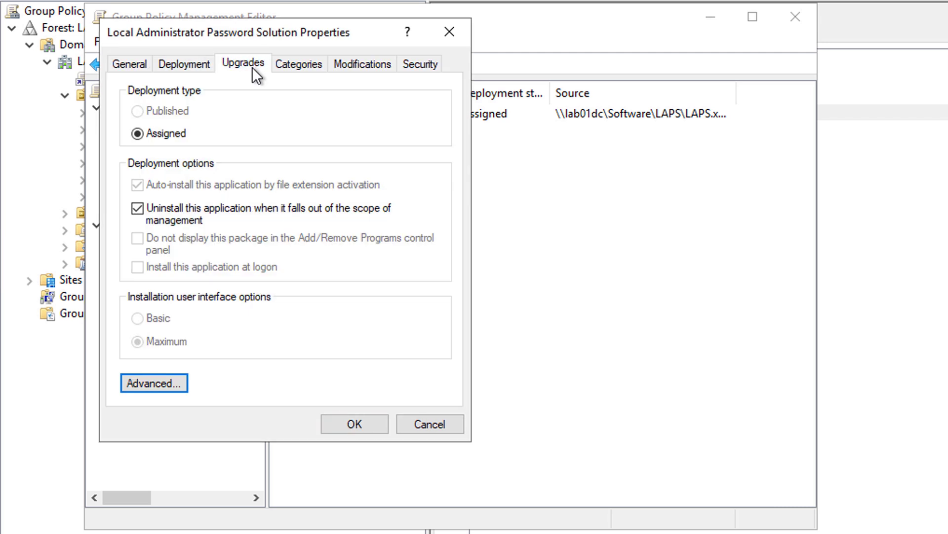
pyautogui.click(285, 64)
pyautogui.click(342, 66)
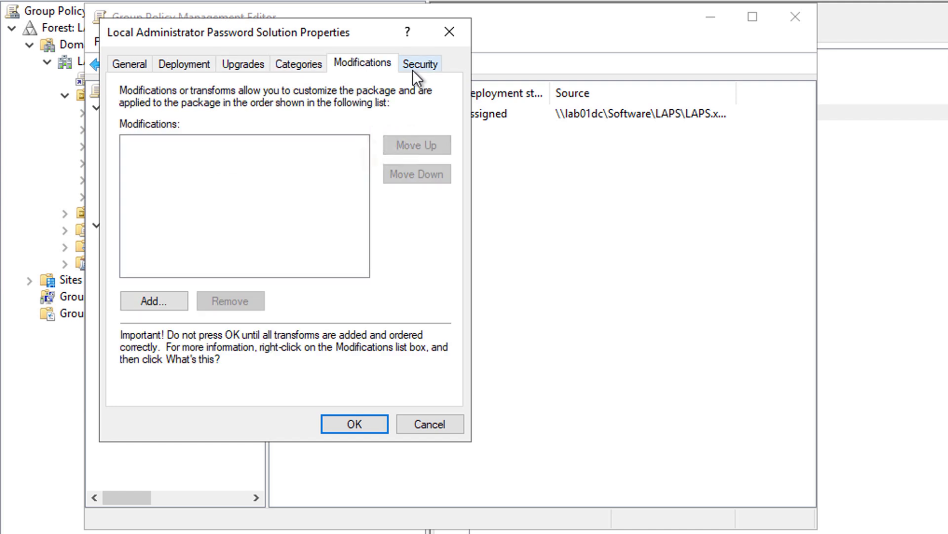
pyautogui.click(413, 70)
pyautogui.click(342, 421)
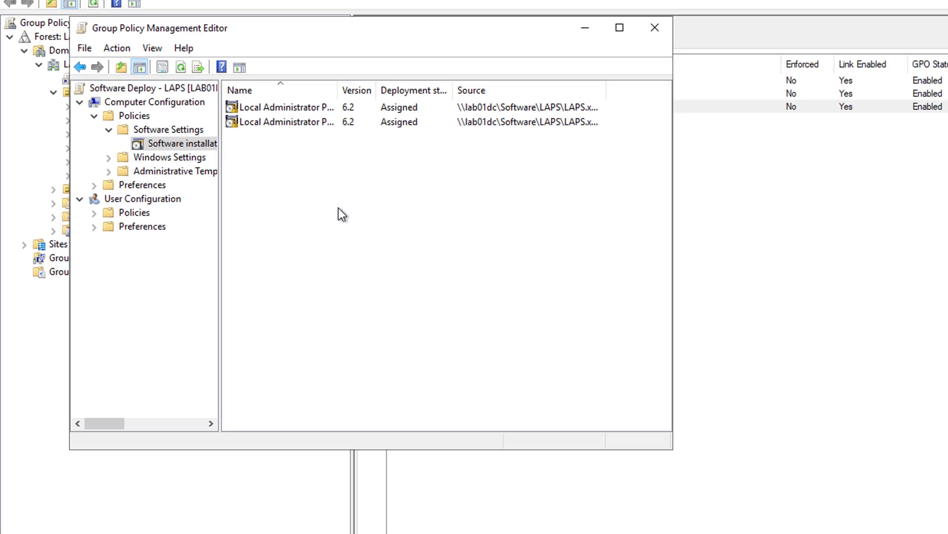
pyautogui.doubleClick(337, 90)
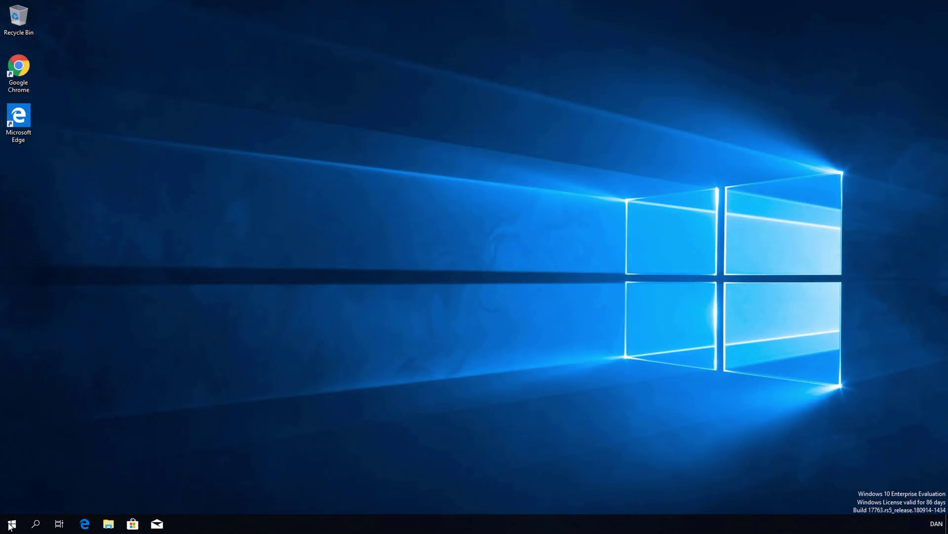
# On the Windows 10 client, open Programs and Features with appwiz.cpl to check which programs are installed.
pyautogui.click(10, 526)
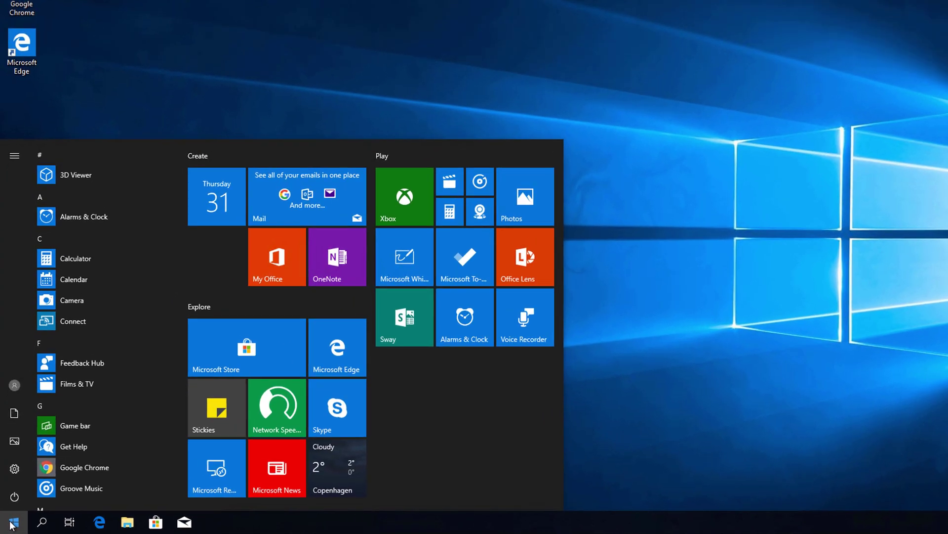
pyautogui.write('appwiz.cpl')
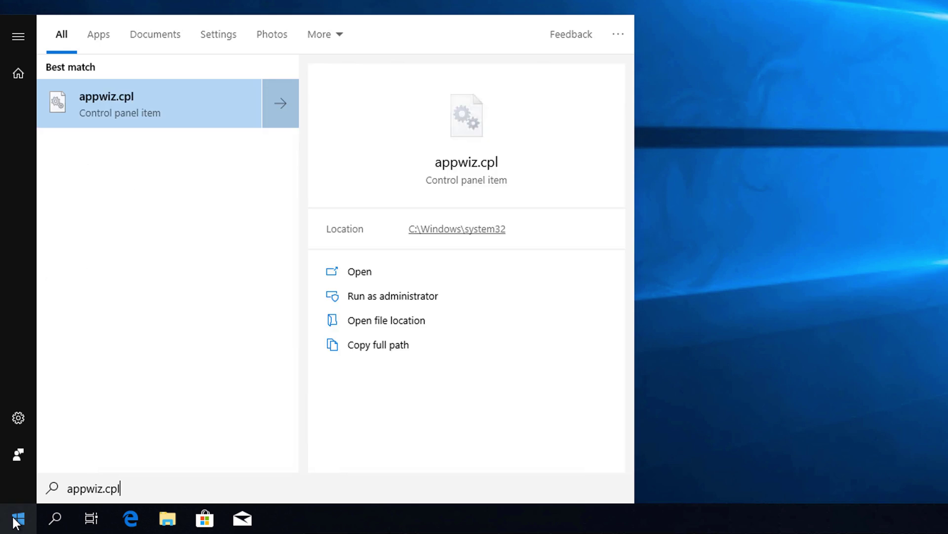
pyautogui.press('Return')
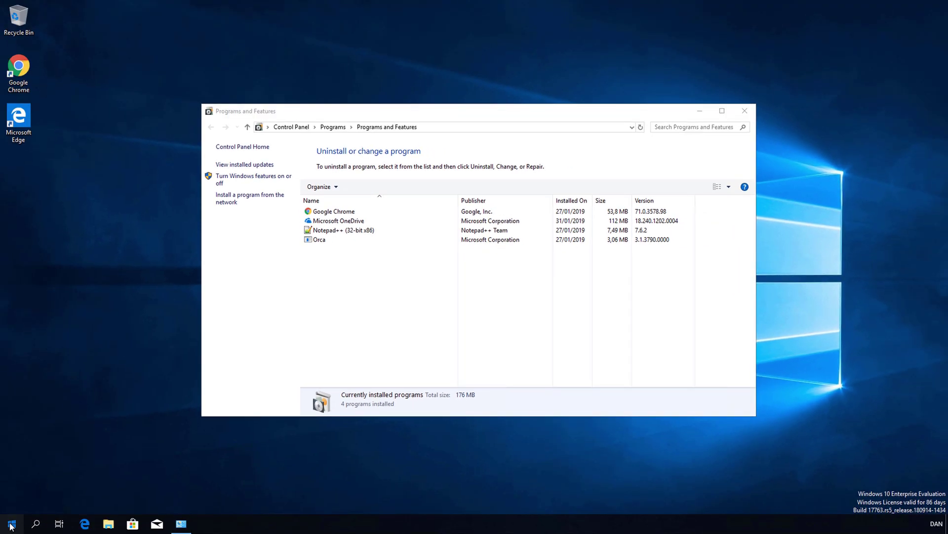
# Open Command Prompt (cmd) as administrator on the client and approve the User Account Control request.
pyautogui.click(10, 526)
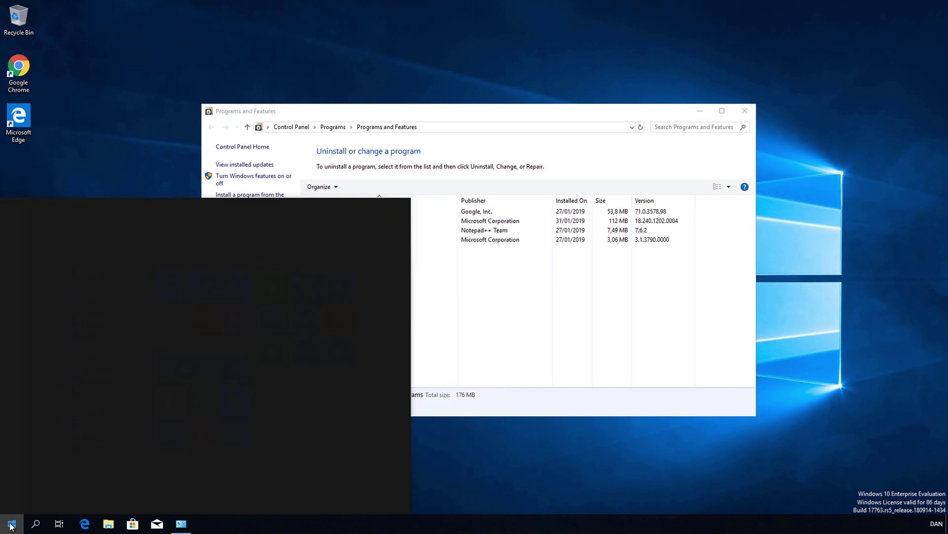
pyautogui.write('cmd')
pyautogui.hotkey('ctrl', 'shift', 'Return')
pyautogui.press('Left')
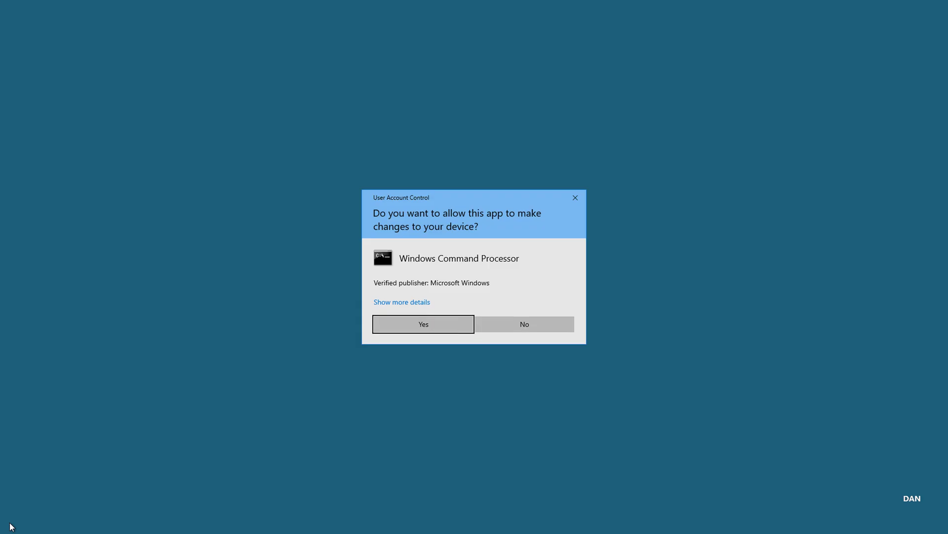
pyautogui.press('Return')
# Force a Group Policy update on the client by running gpupdate /force.
pyautogui.write('gp')
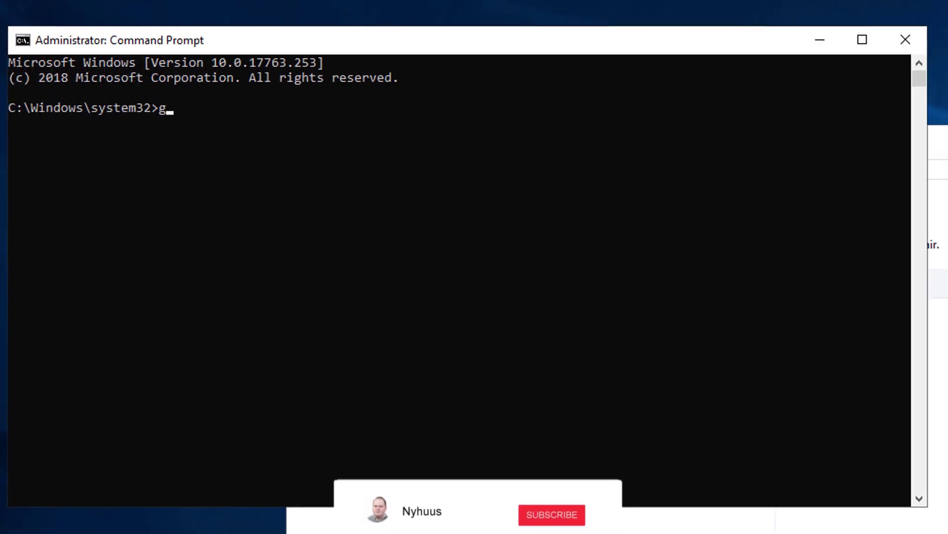
pyautogui.write('update ')
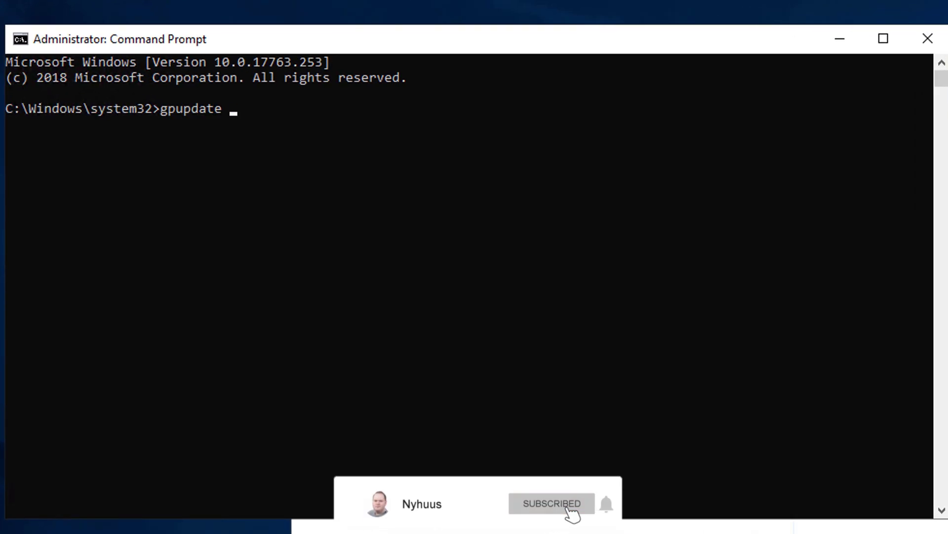
pyautogui.write('/force')
pyautogui.press('Return')
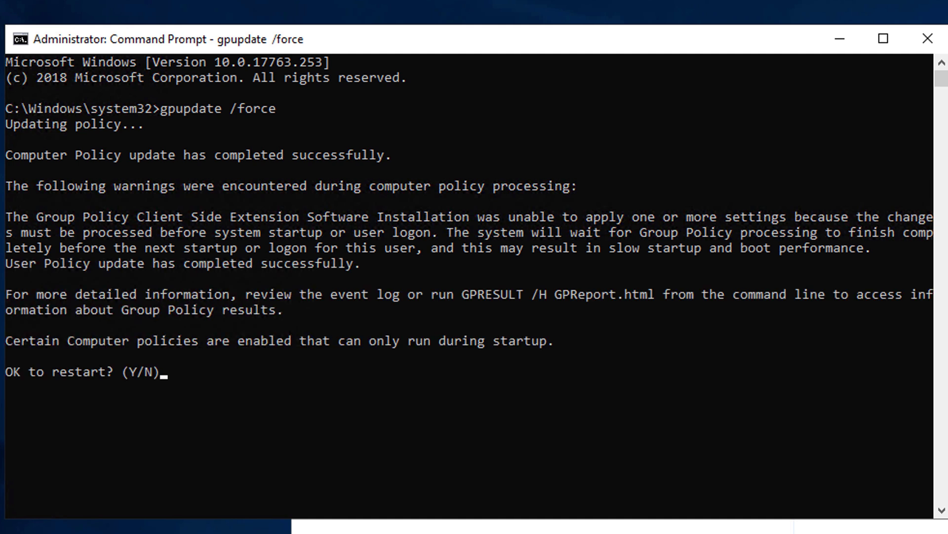
# Accept the restart of the client so the pending computer policies run during startup.
pyautogui.write('y')
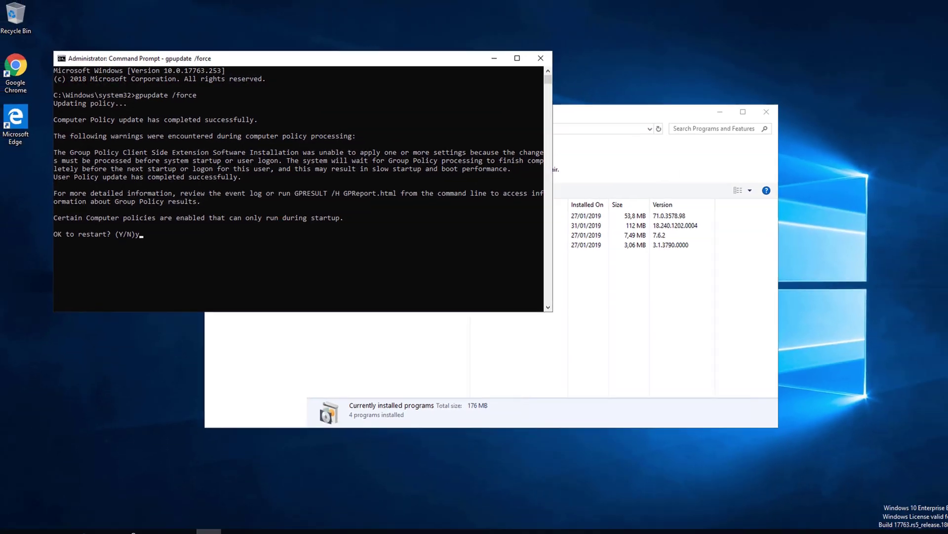
pyautogui.press('Return')
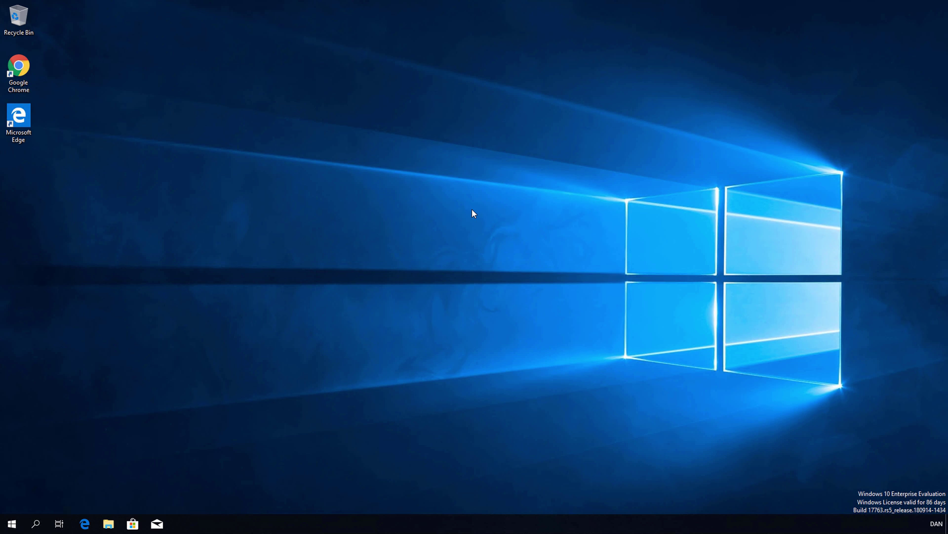
# Open Programs and Features with appwiz.cpl on the restarted client and select the Local Administrator Password Solution x64 entry to check its installation.
pyautogui.click(13, 524)
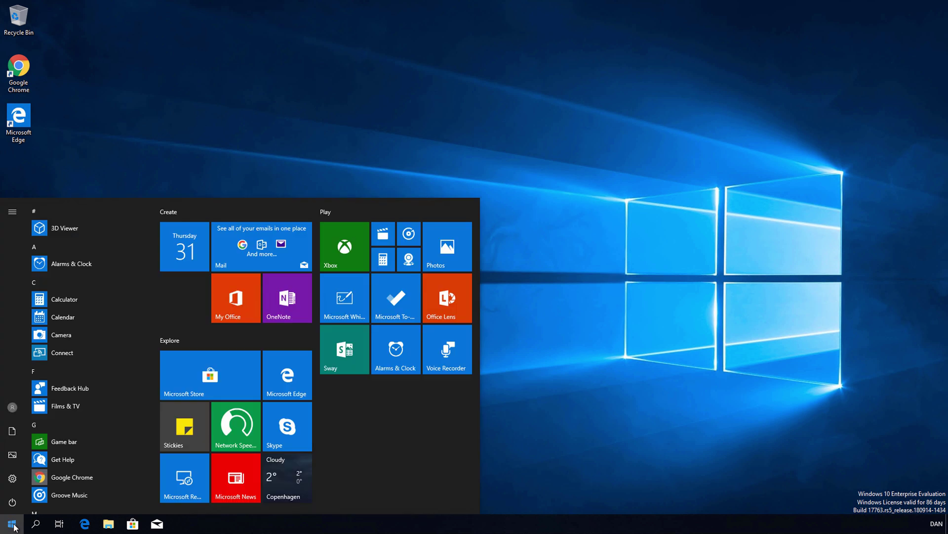
pyautogui.write('appwiz.c')
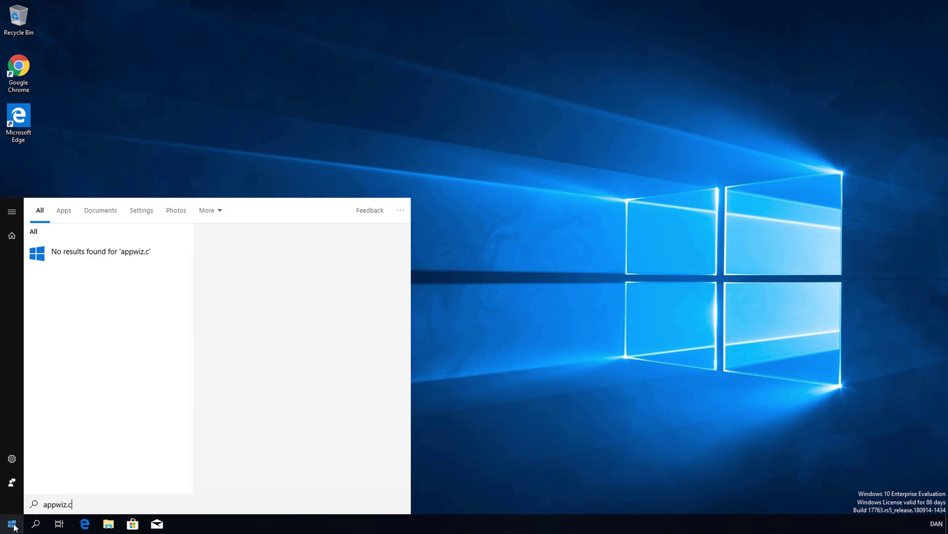
pyautogui.write('pl')
pyautogui.press('Return')
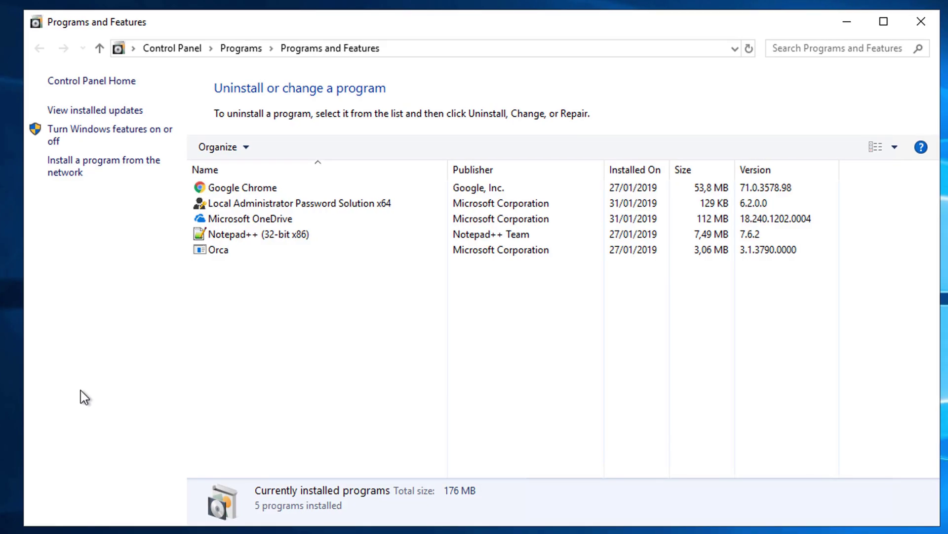
pyautogui.click(297, 208)
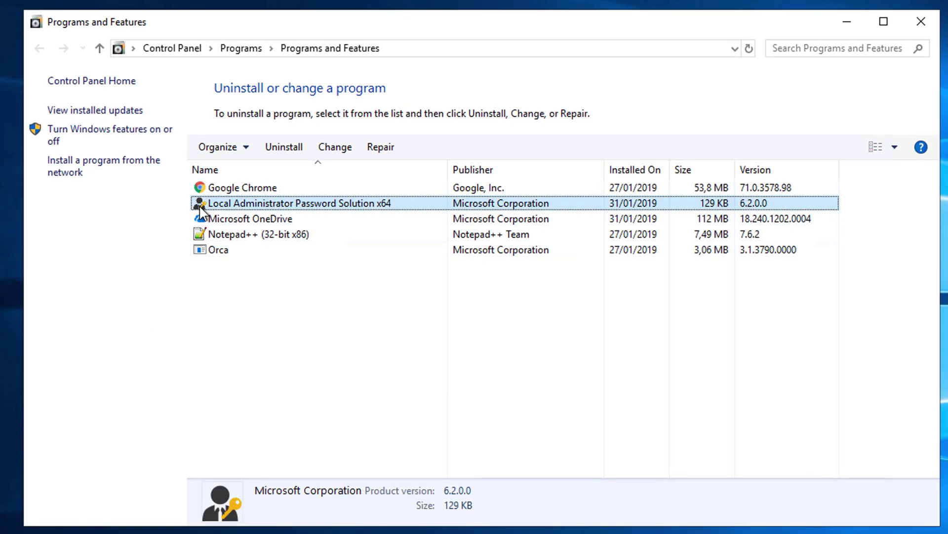